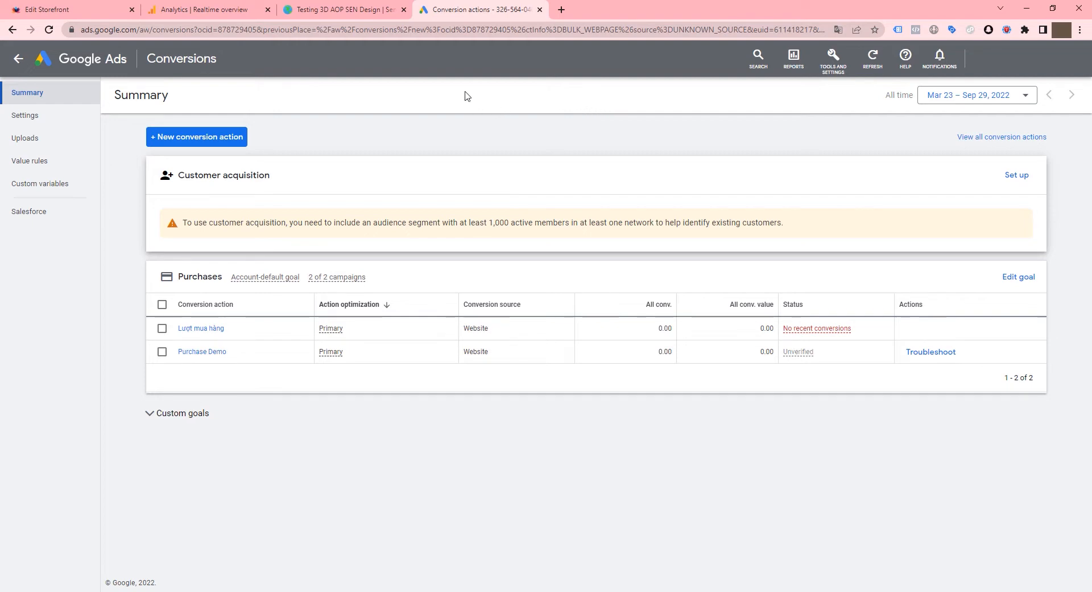
# - Compare the Google Analytics realtime overview with the conversion summary in Google Ads
pyautogui.click(227, 3)
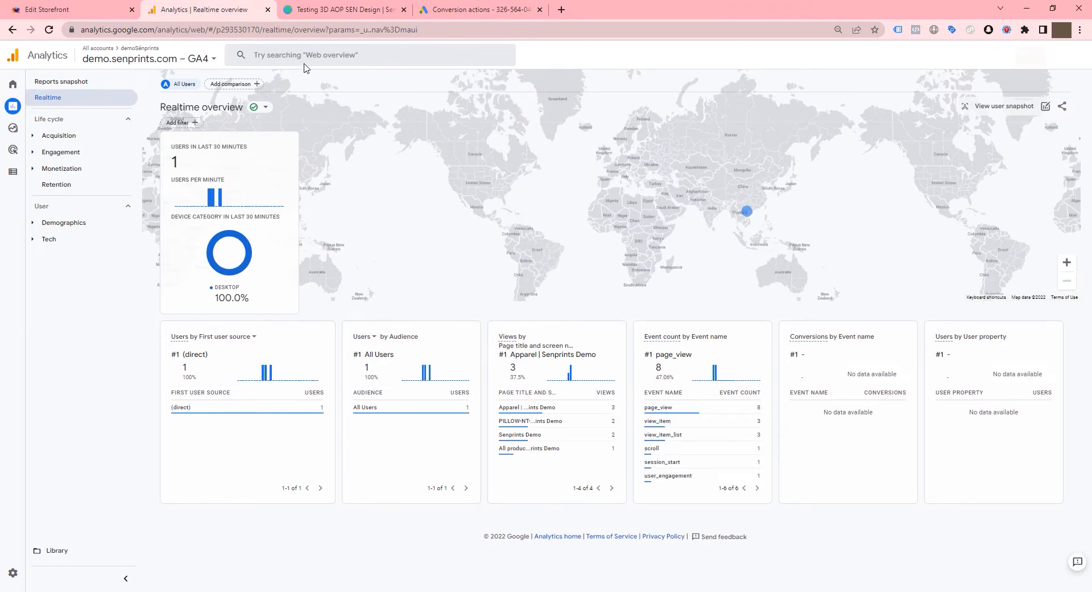
pyautogui.click(468, 5)
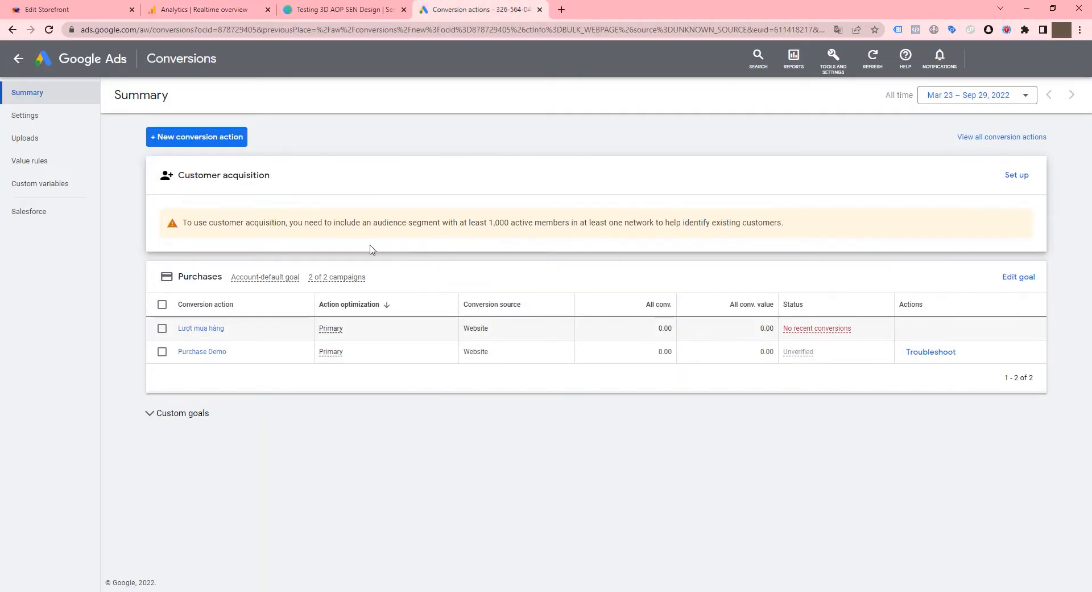
pyautogui.click(160, 4)
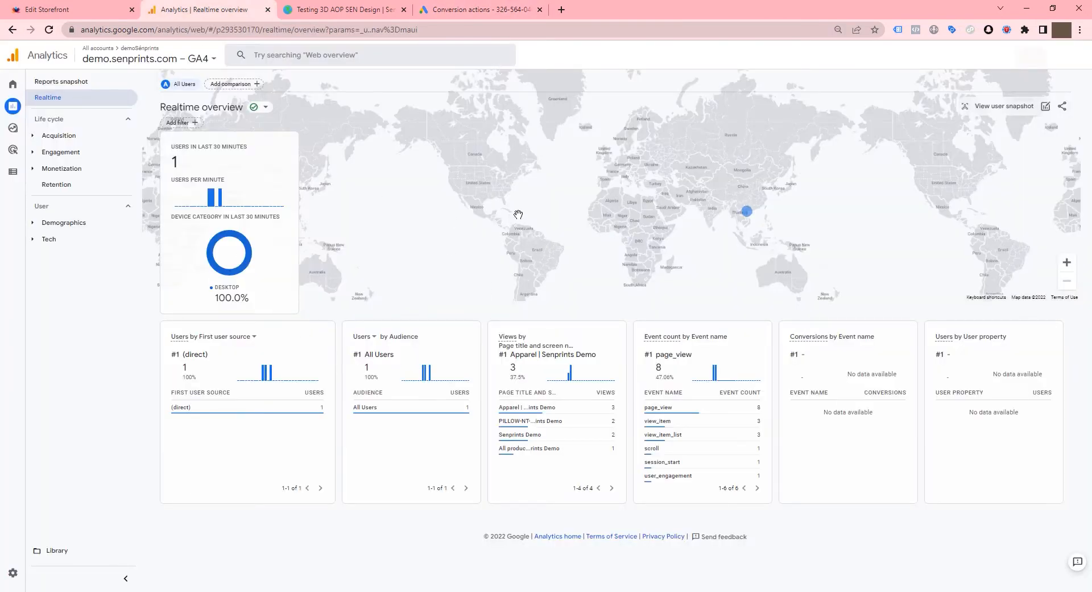
pyautogui.click(449, 6)
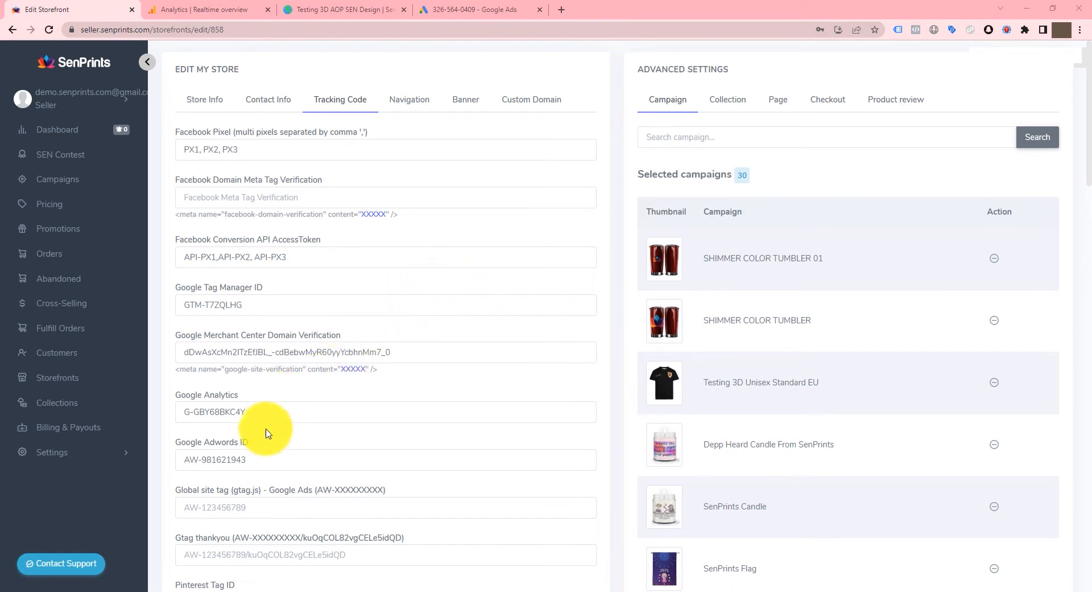
# - Examine the Google tracking fields in the SenPrints storefront settings, and revisit the Google Analytics realtime overview
pyautogui.scroll(-2, 256, 450)
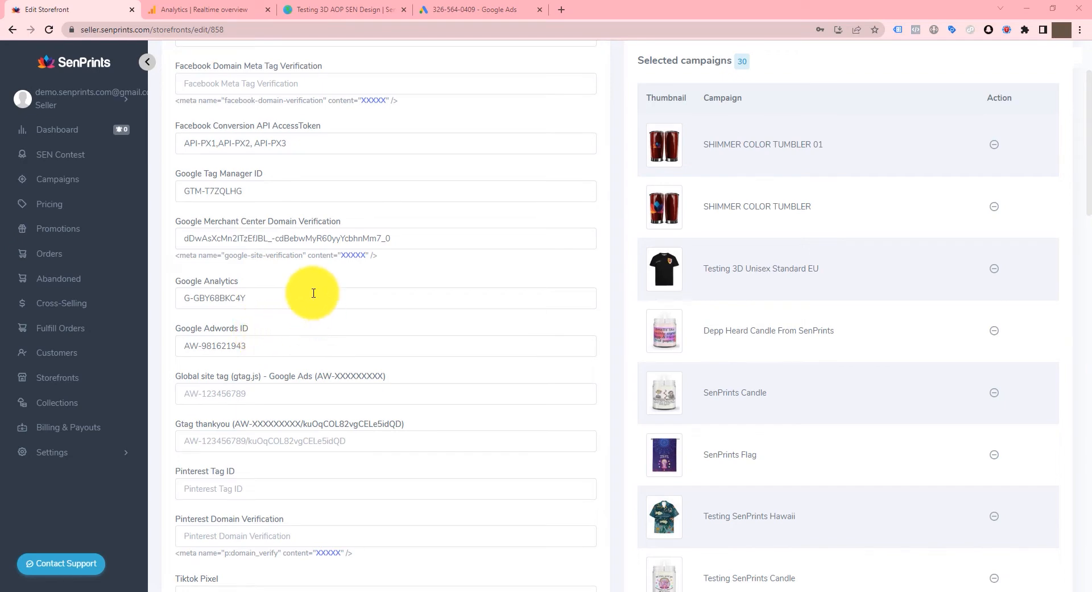
pyautogui.scroll(1, 263, 302)
pyautogui.scroll(1, 268, 291)
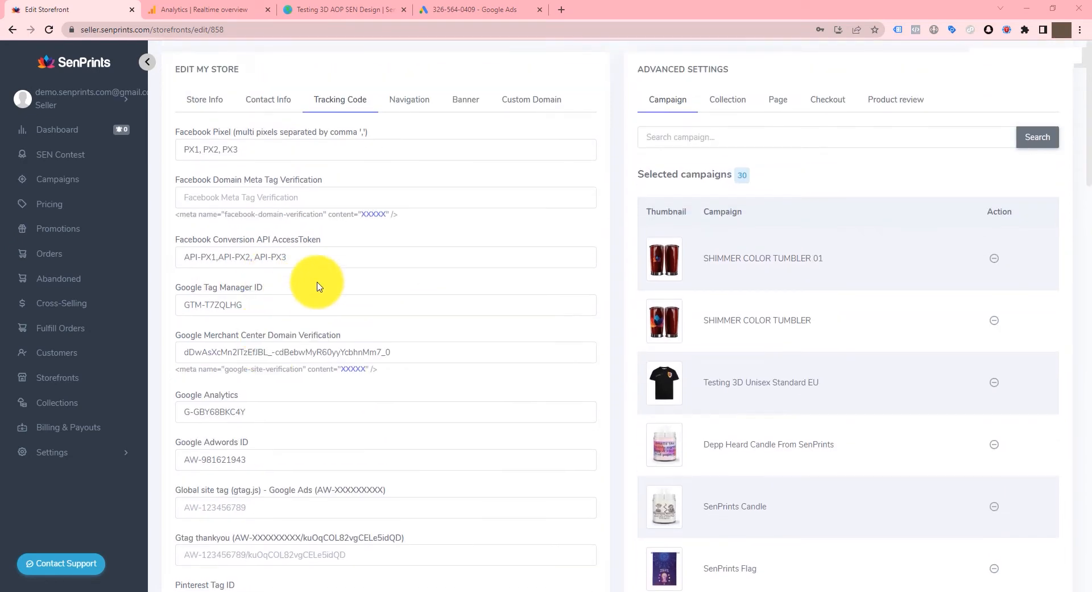
pyautogui.scroll(-1, 313, 287)
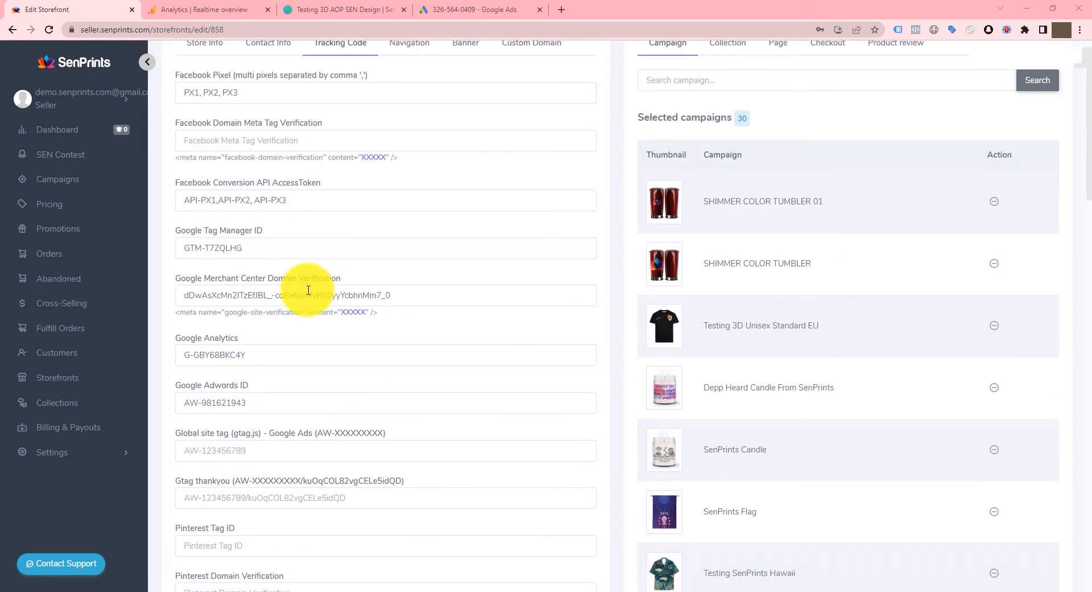
pyautogui.click(212, 7)
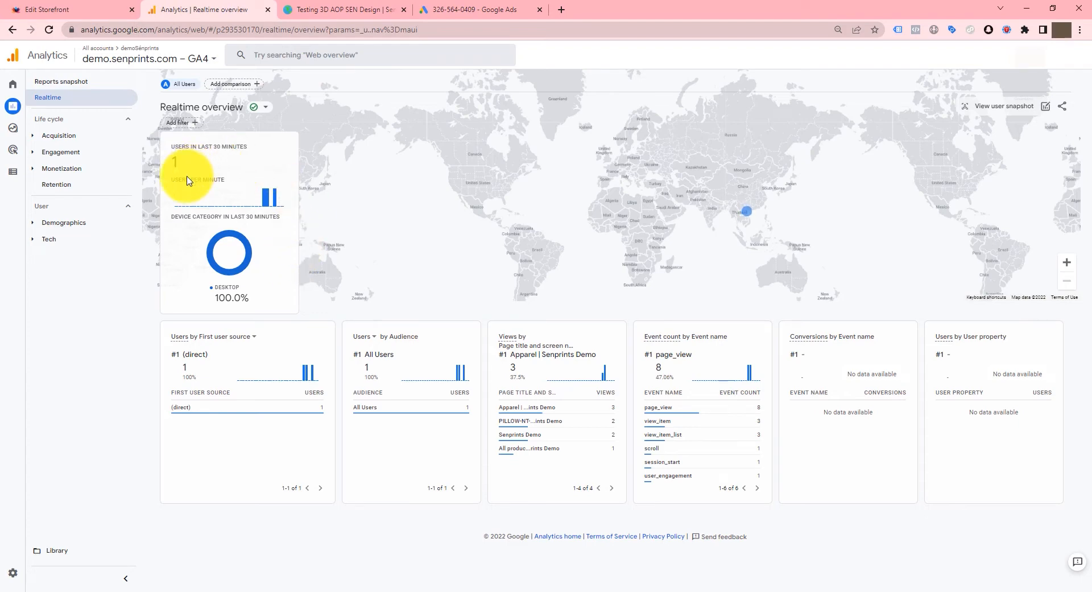
# - Switch to Google Ads and open the conversion actions summary
pyautogui.click(515, 7)
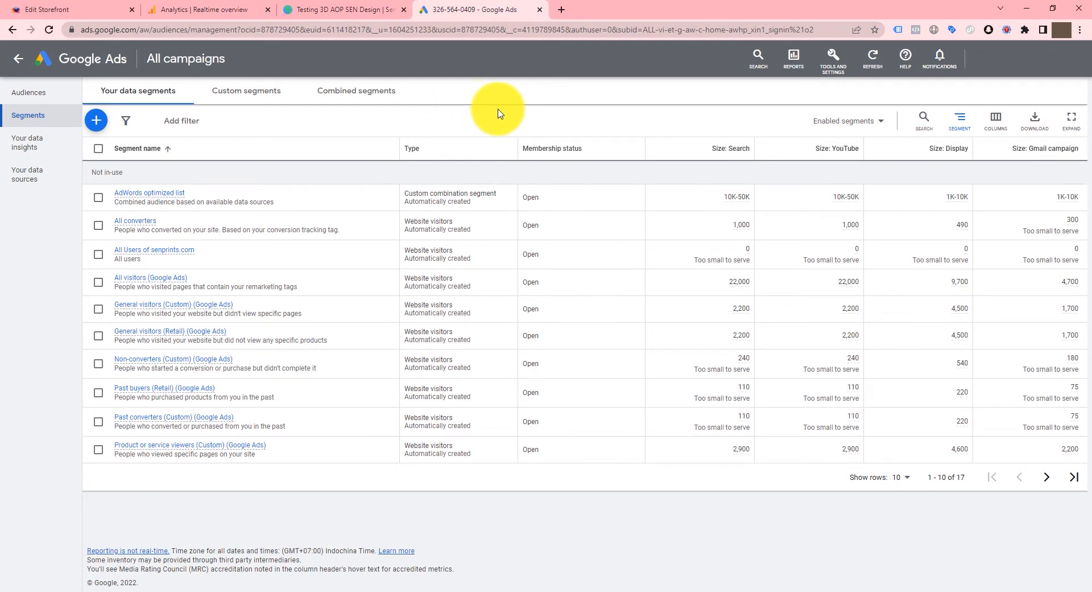
pyautogui.click(837, 59)
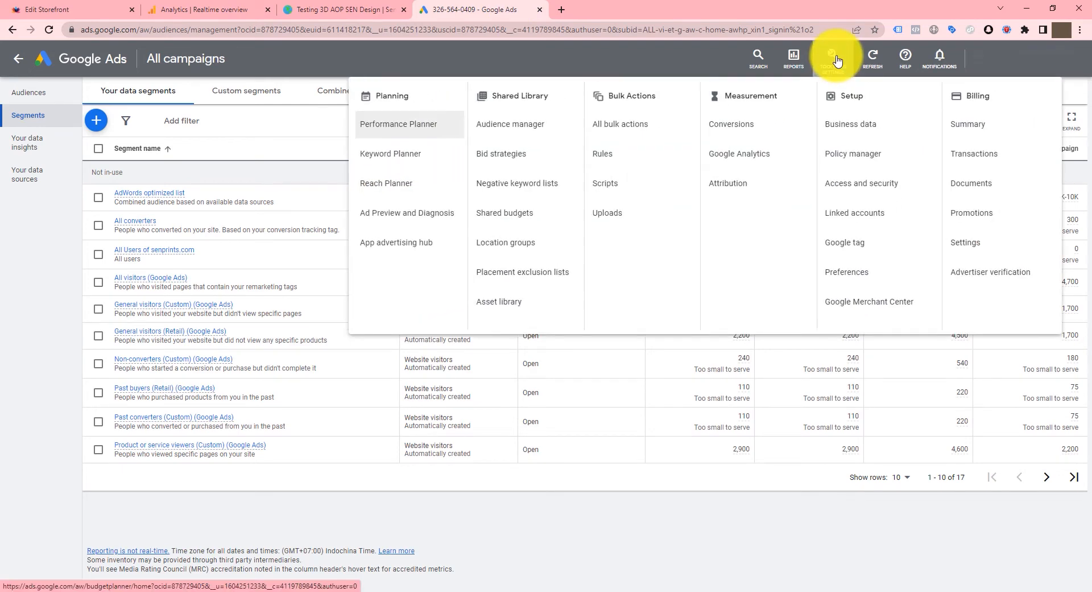
pyautogui.click(729, 130)
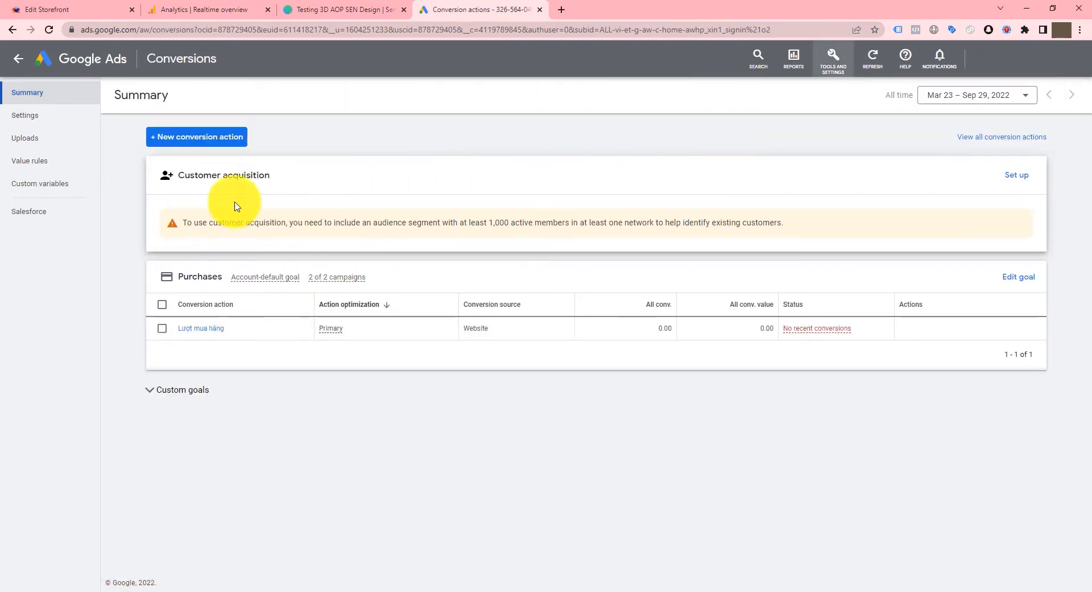
# - Start a new website conversion action and scan the domain demo.senptins.com
pyautogui.click(206, 137)
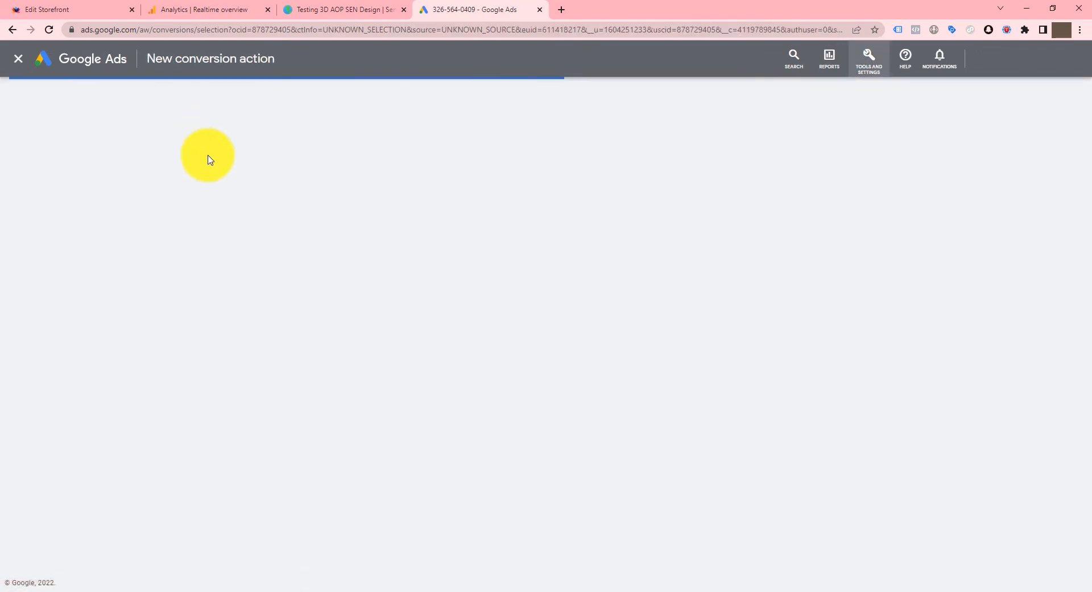
pyautogui.click(334, 234)
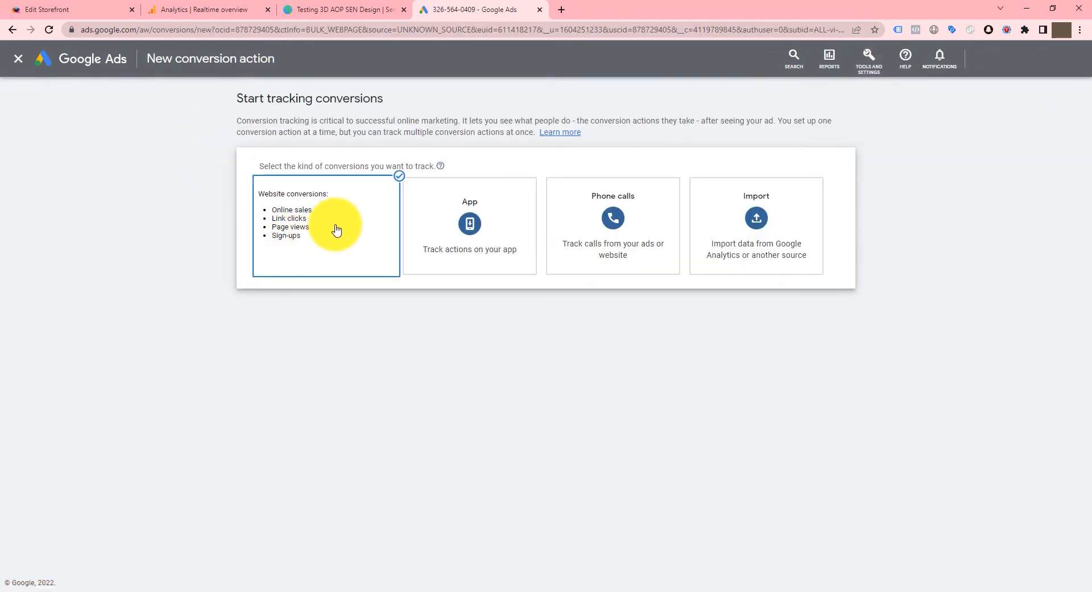
pyautogui.click(342, 228)
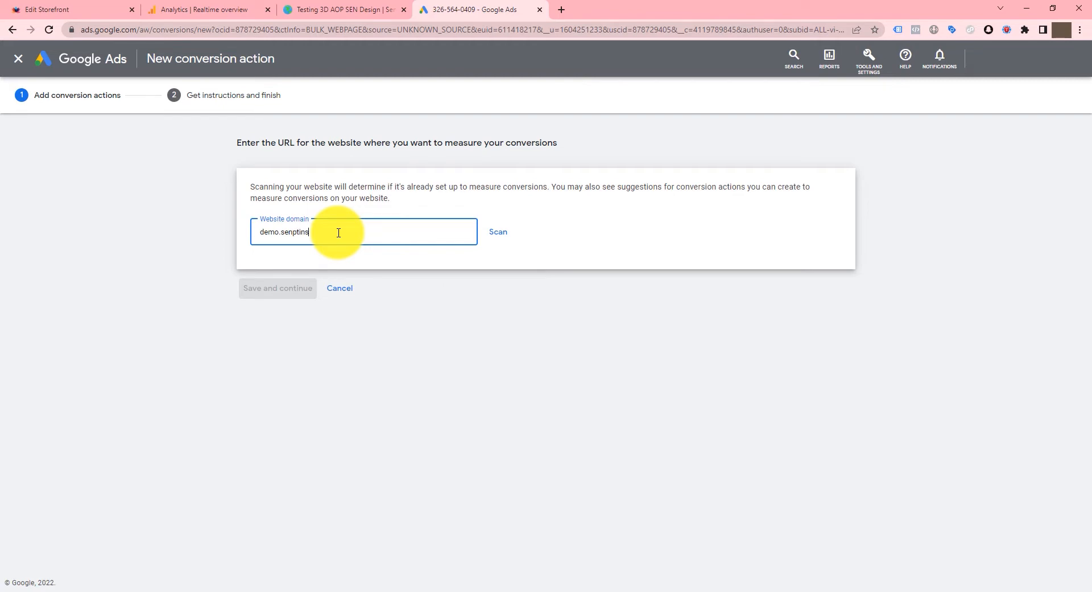
pyautogui.click(499, 231)
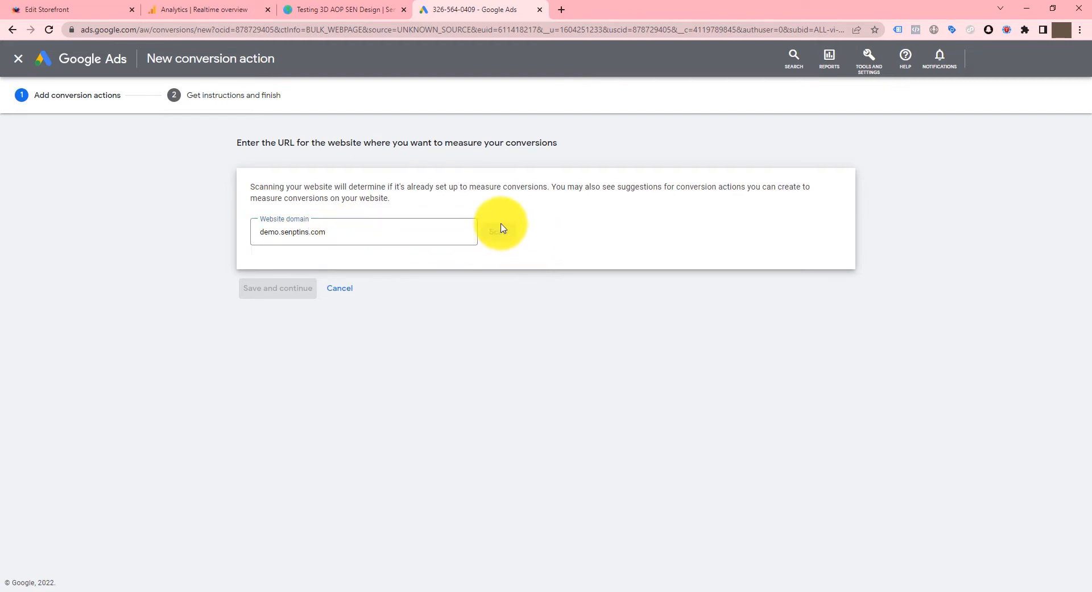
pyautogui.scroll(-4, 420, 283)
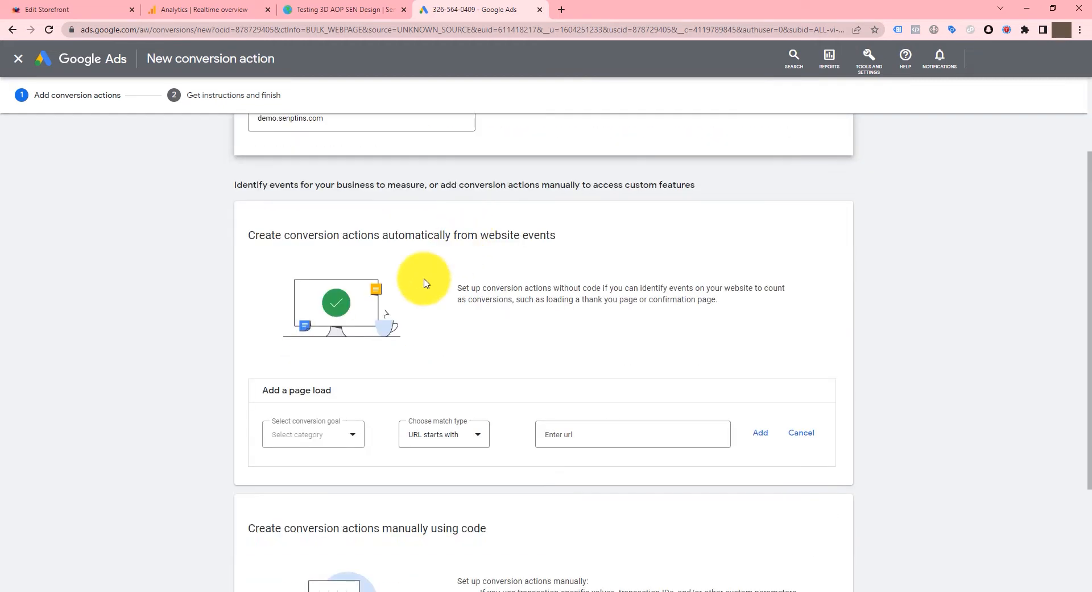
pyautogui.click(336, 324)
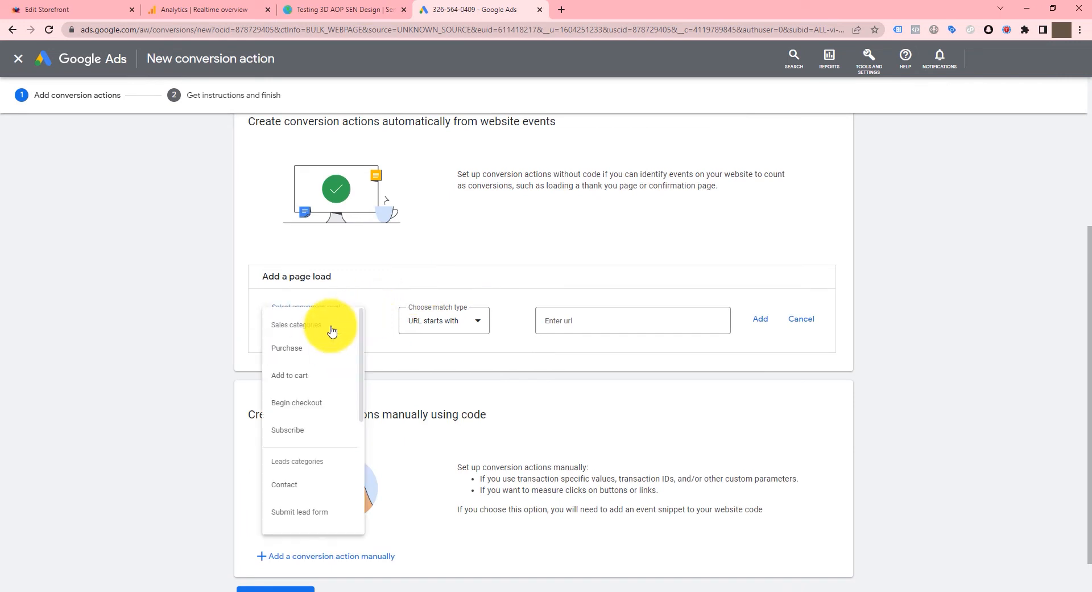
pyautogui.click(301, 356)
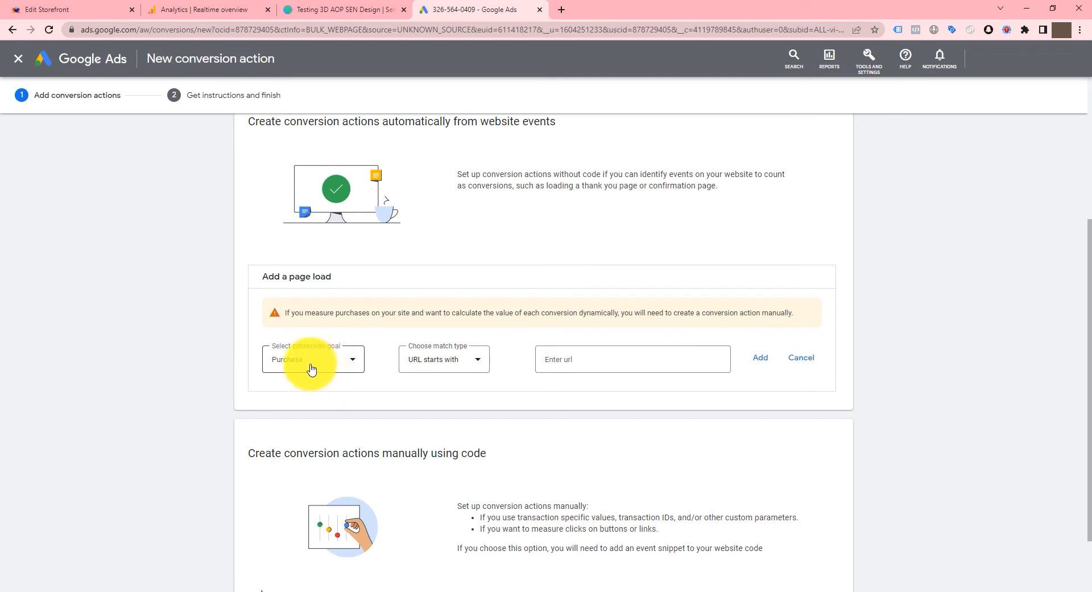
pyautogui.click(415, 363)
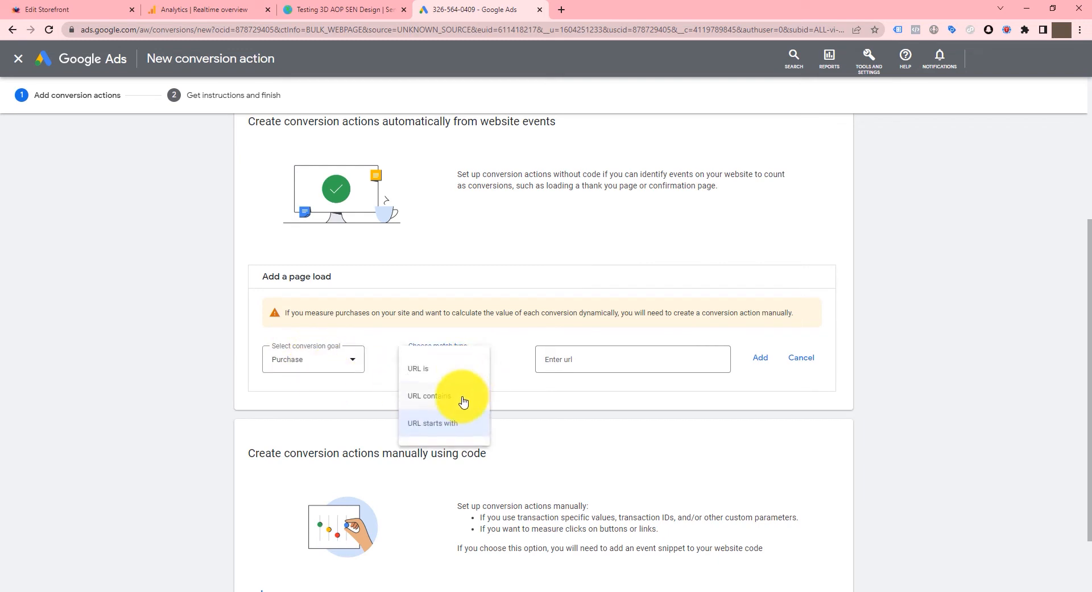
pyautogui.click(586, 359)
pyautogui.click(802, 359)
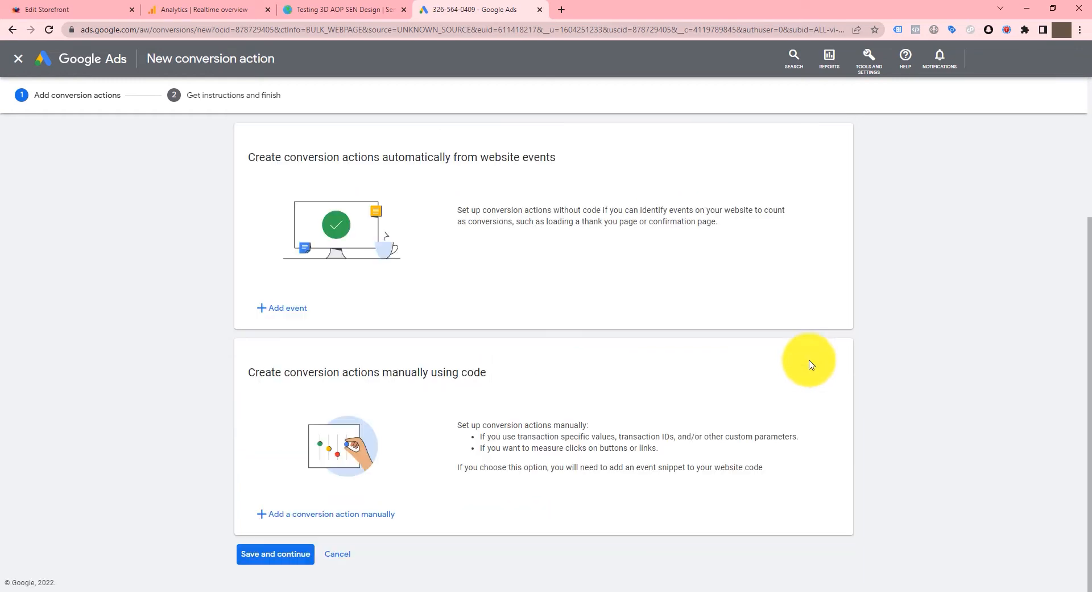
# - Check the Google Ads tag and Gtag thankyou fields in the SenPrints storefront's tracking code settings
pyautogui.scroll(3, 685, 402)
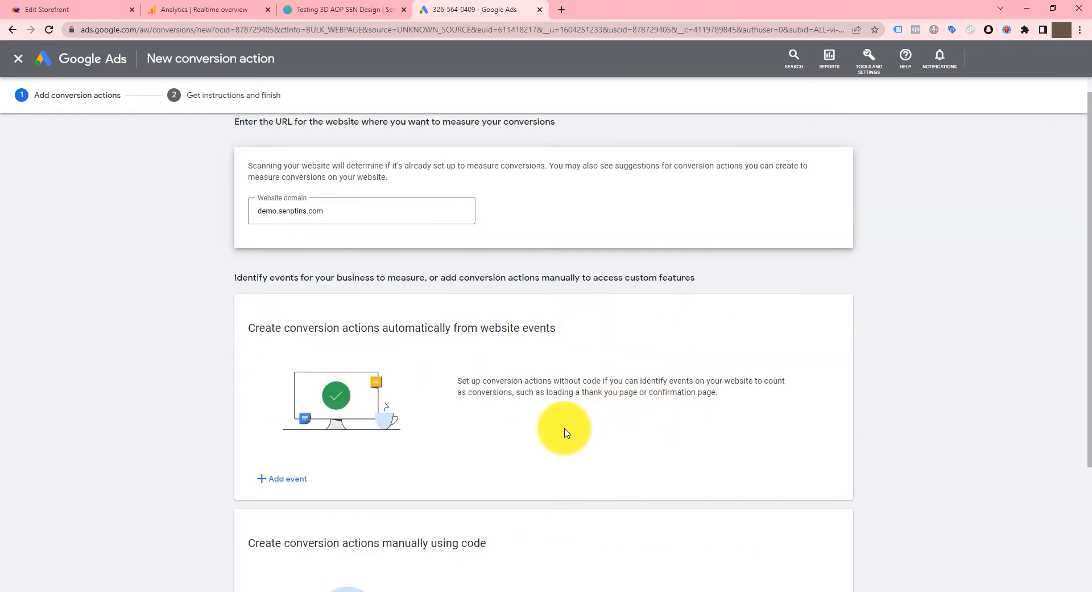
pyautogui.click(73, 10)
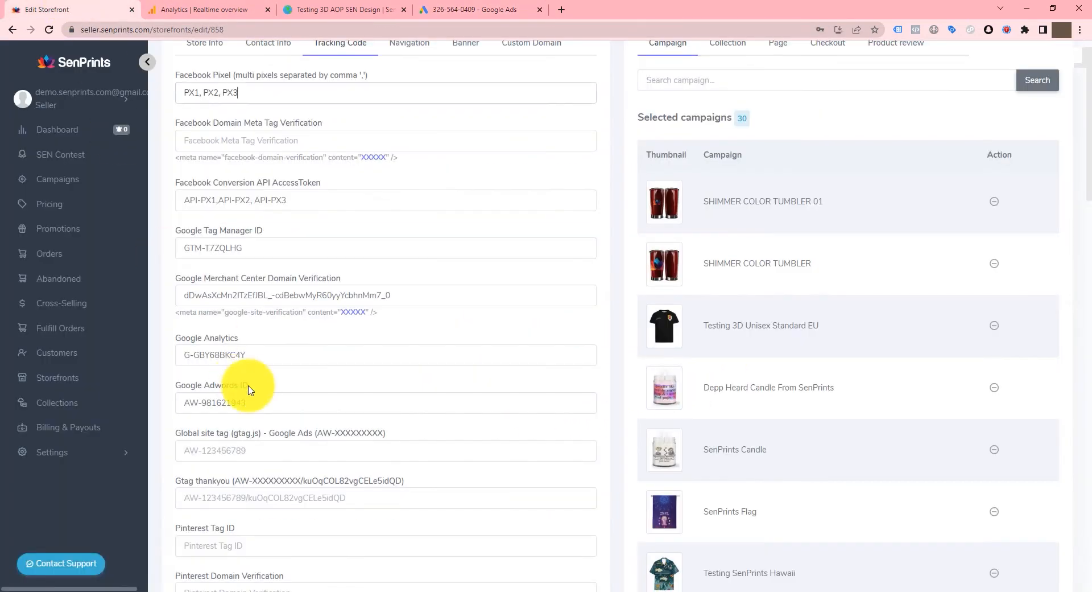
pyautogui.click(263, 497)
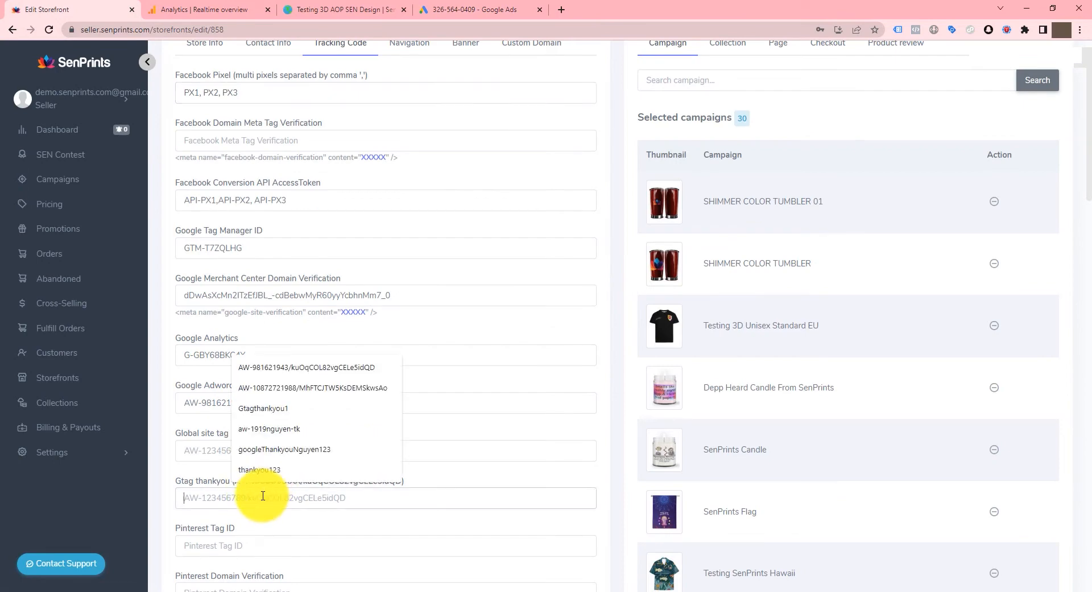
# - Return to the new conversion action in Google Ads and add a conversion action manually using code
pyautogui.click(478, 9)
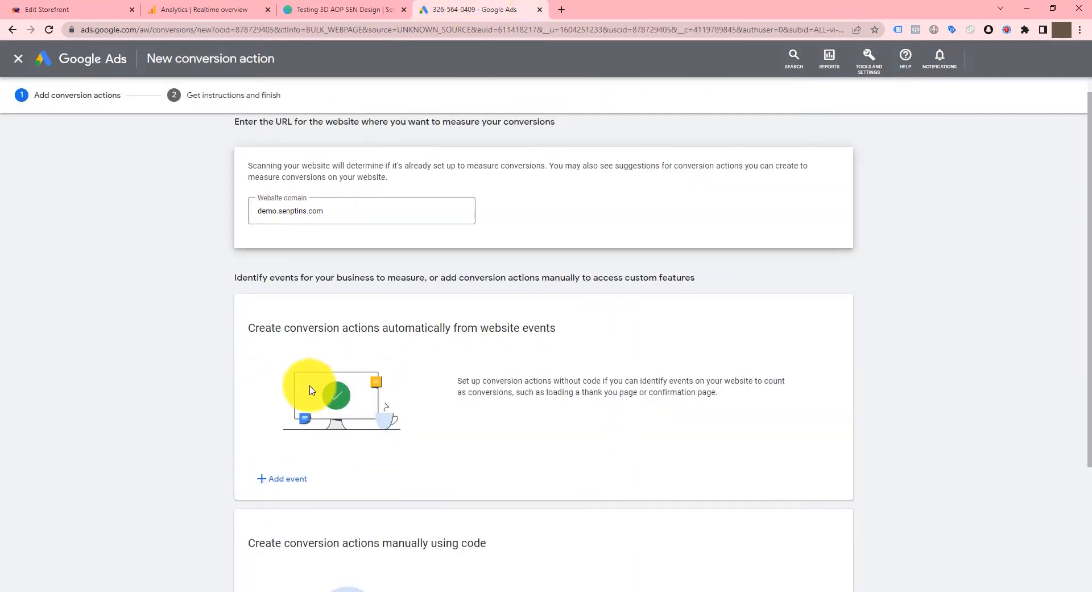
pyautogui.scroll(-3, 314, 384)
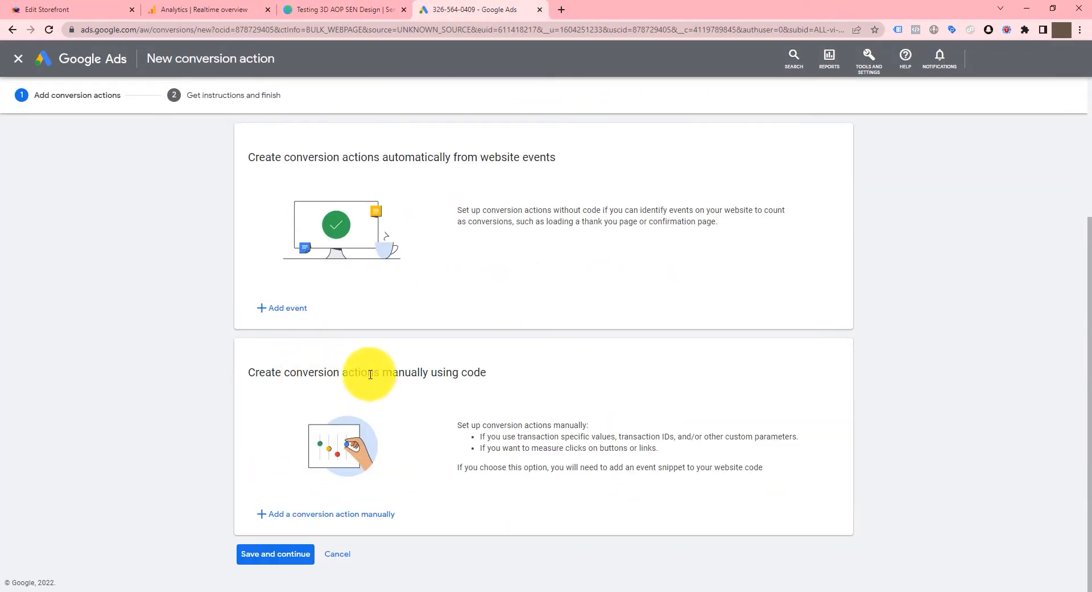
pyautogui.moveTo(247, 372); pyautogui.dragTo(490, 375)
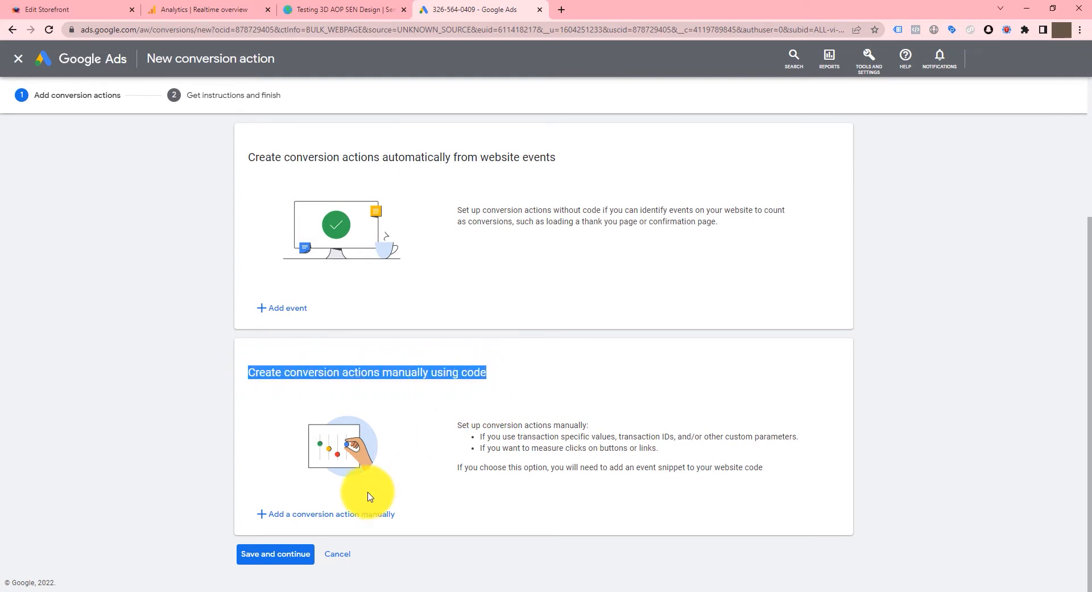
pyautogui.click(359, 514)
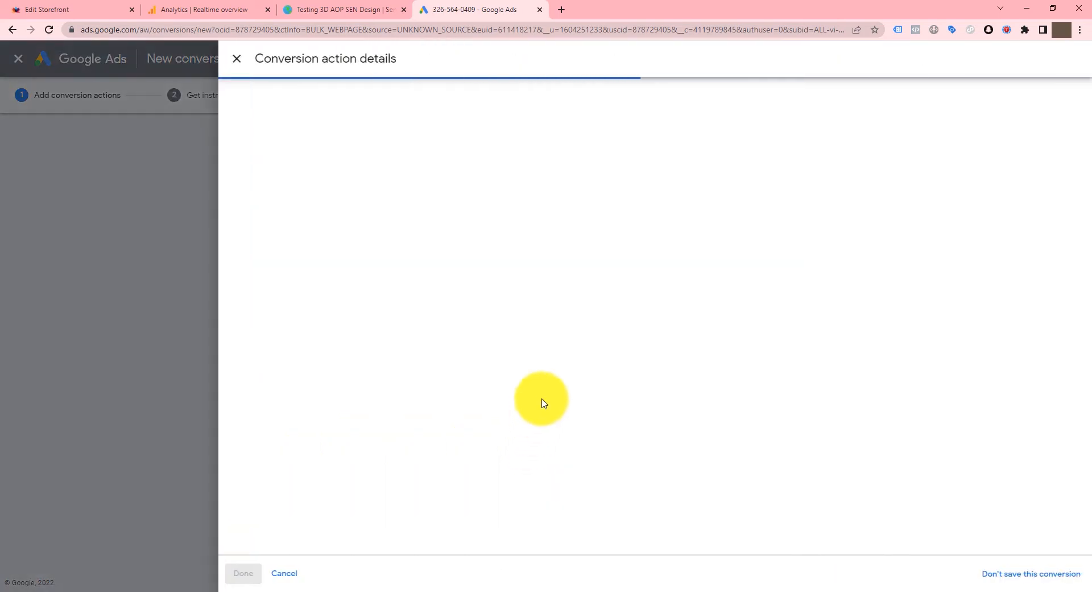
# - Set the goal category to Purchase and name the conversion "Purchase Demo"
pyautogui.click(559, 199)
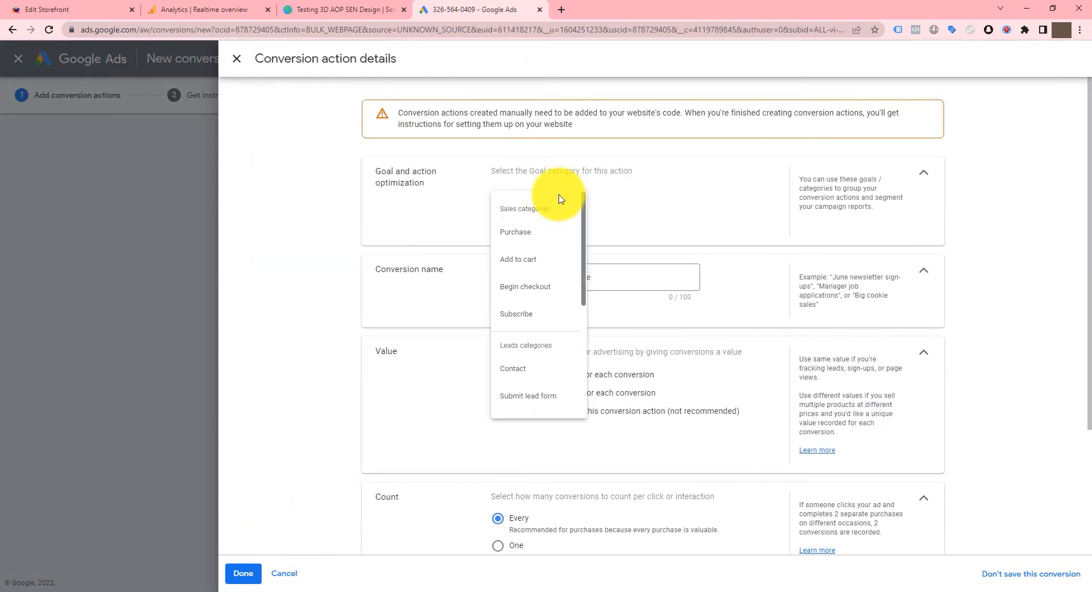
pyautogui.click(527, 232)
pyautogui.click(584, 317)
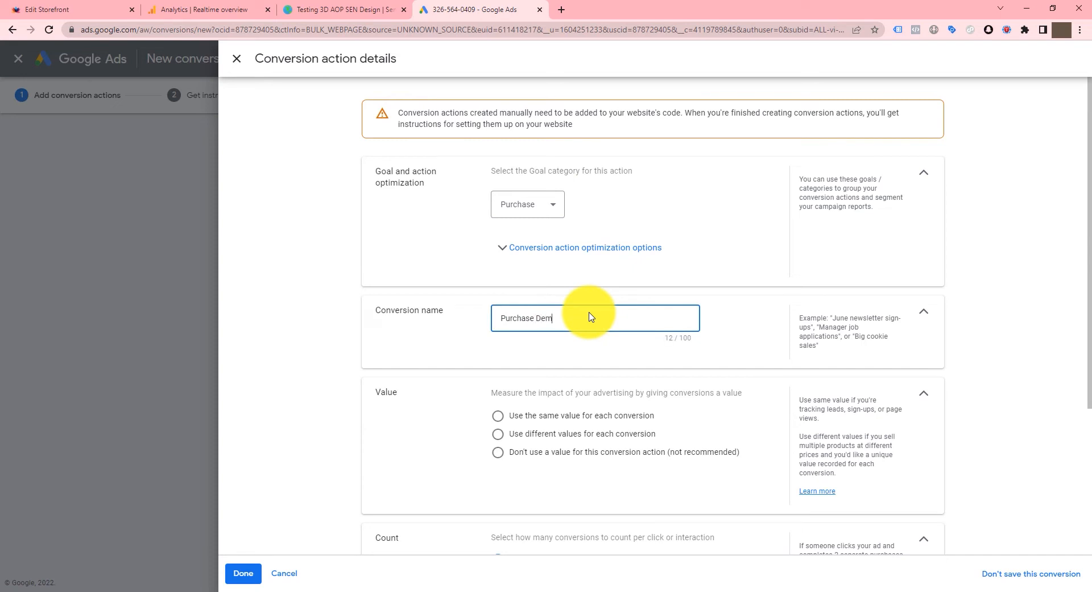
# - Use different values for each conversion with a default of 1 US Dollar, and keep the count at Every
pyautogui.scroll(-2, 585, 341)
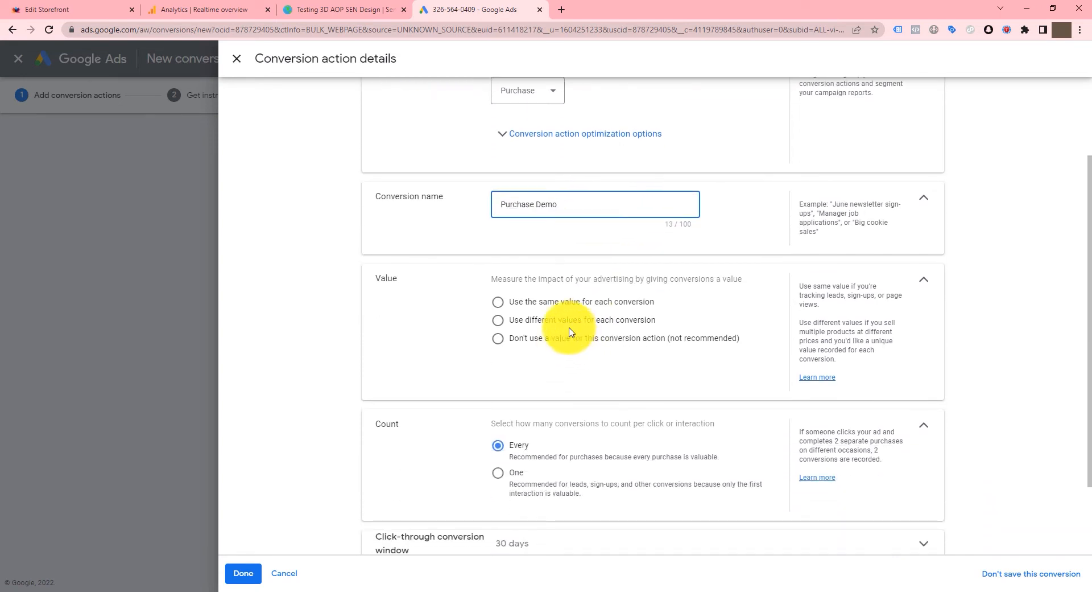
pyautogui.click(532, 321)
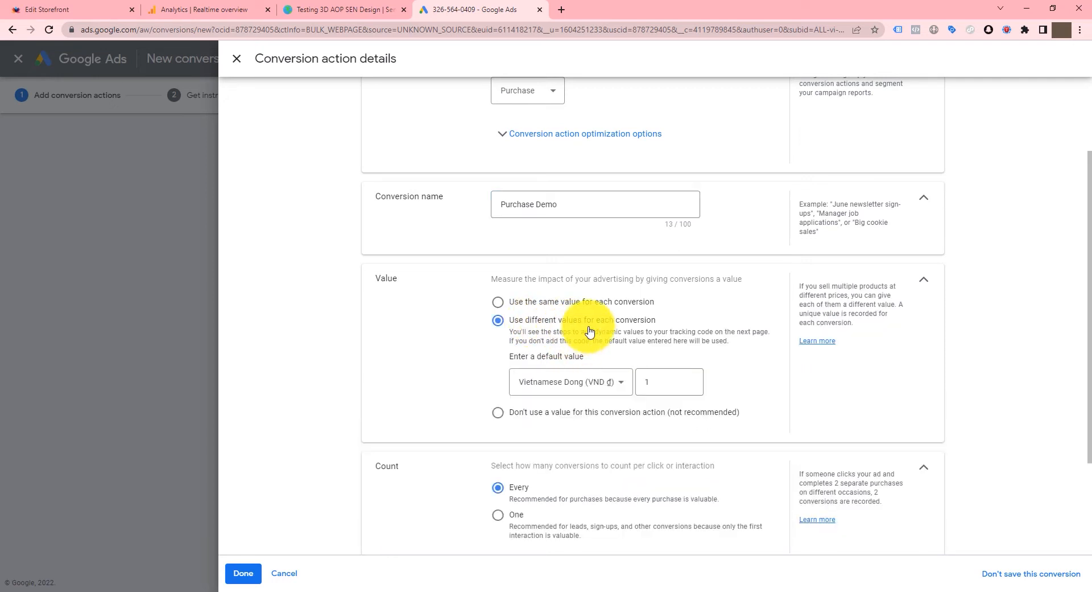
pyautogui.click(609, 382)
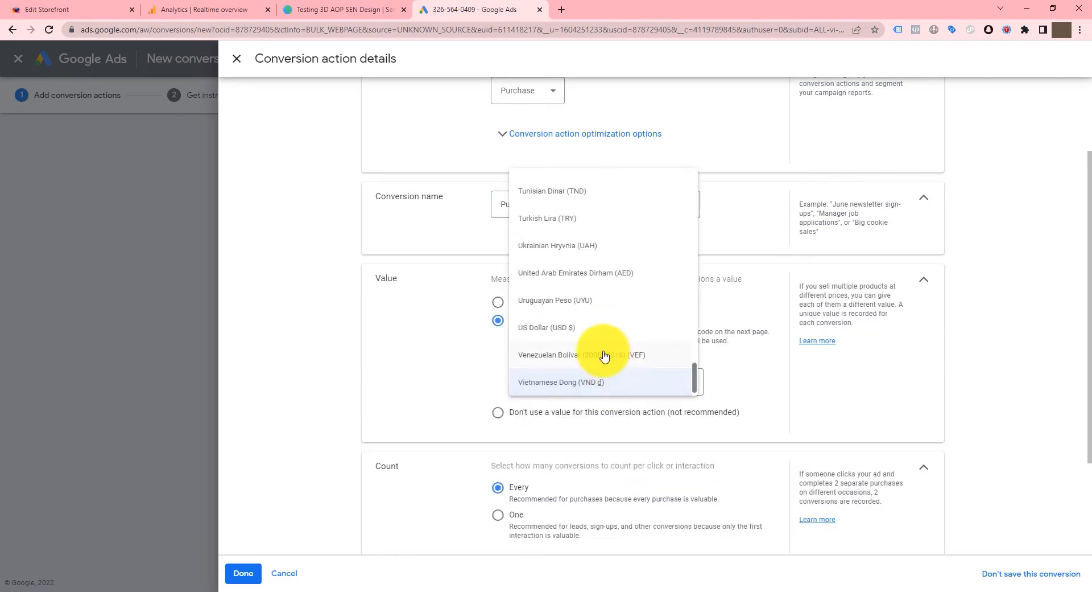
pyautogui.click(599, 327)
pyautogui.click(639, 382)
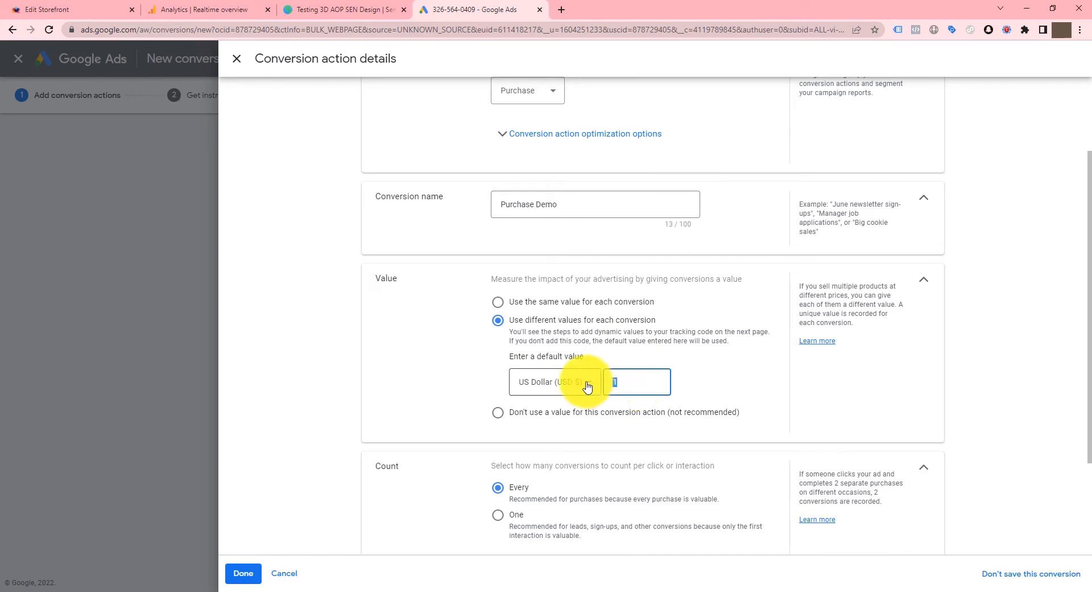
pyautogui.click(441, 382)
pyautogui.scroll(-2, 456, 383)
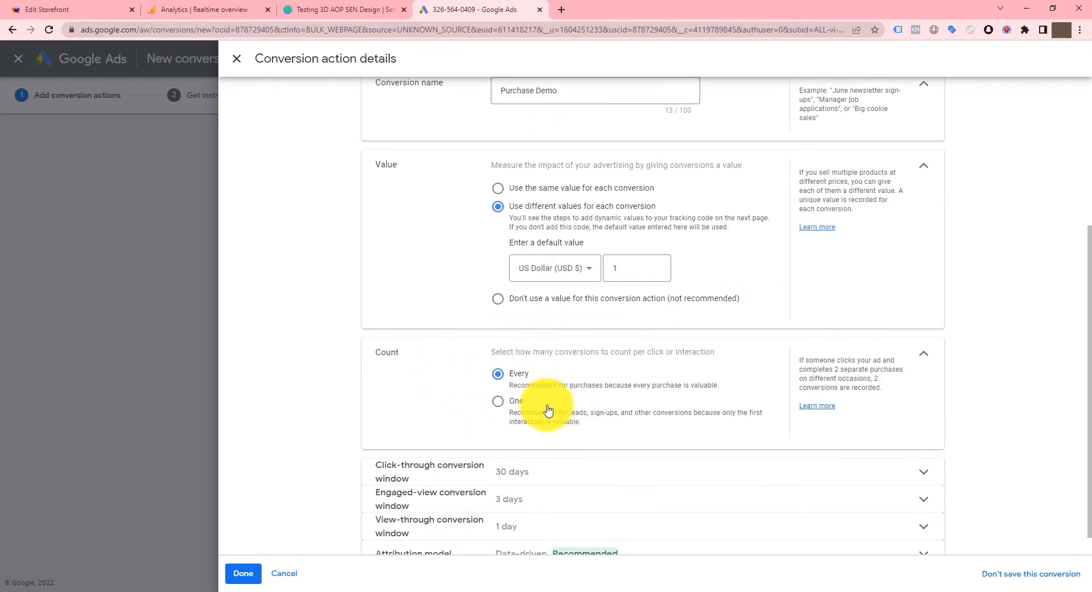
pyautogui.moveTo(514, 374); pyautogui.dragTo(544, 376)
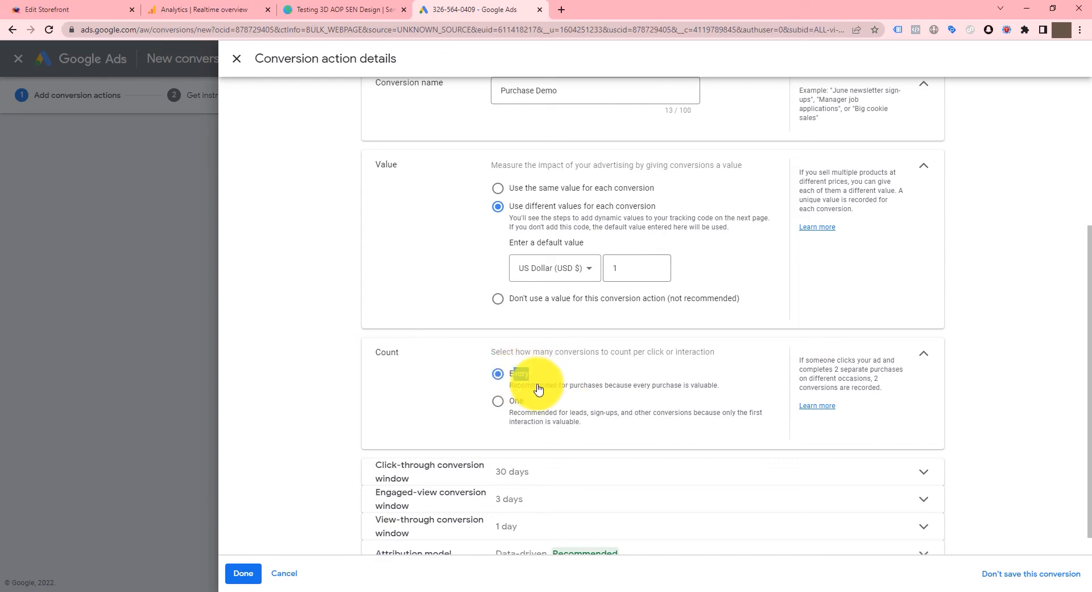
# - Translate the conversion details page into Vietnamese and read the explanation of the Every count option
pyautogui.rightClick(436, 259)
pyautogui.click(500, 362)
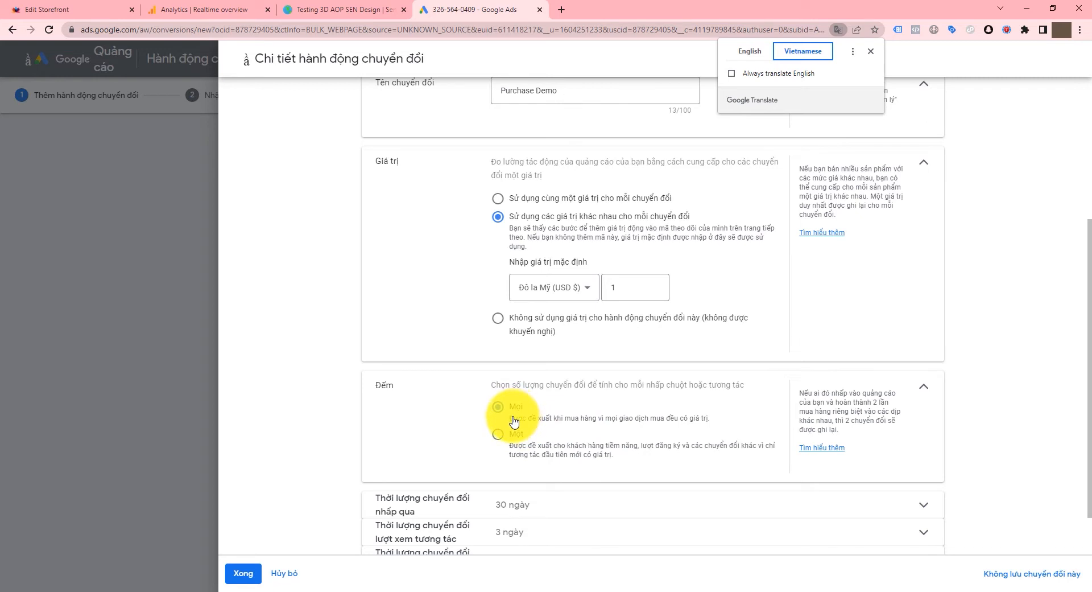
pyautogui.moveTo(514, 421); pyautogui.dragTo(630, 422)
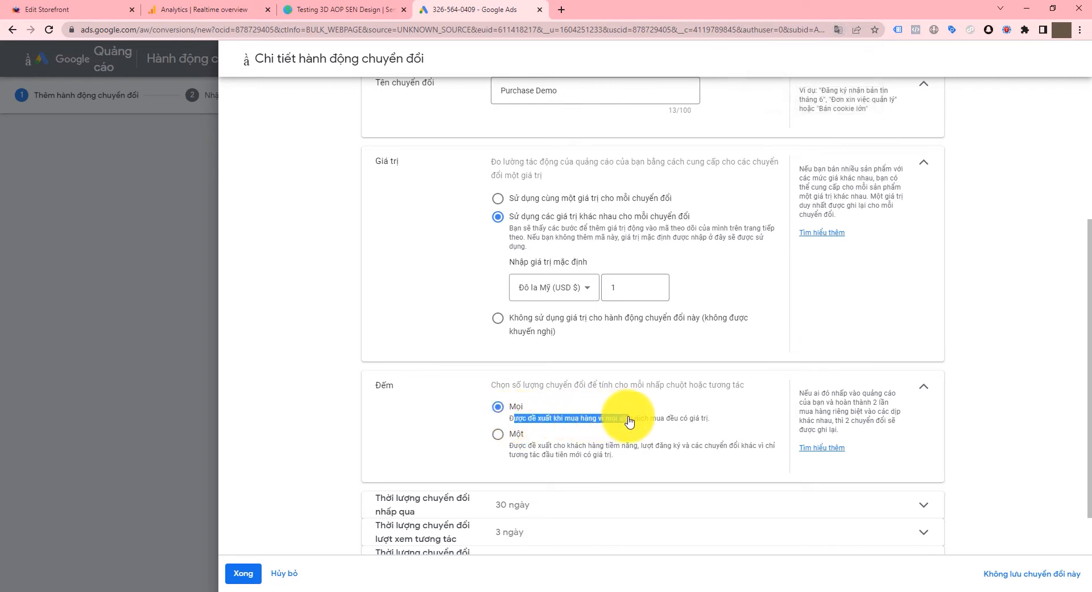
pyautogui.click(578, 423)
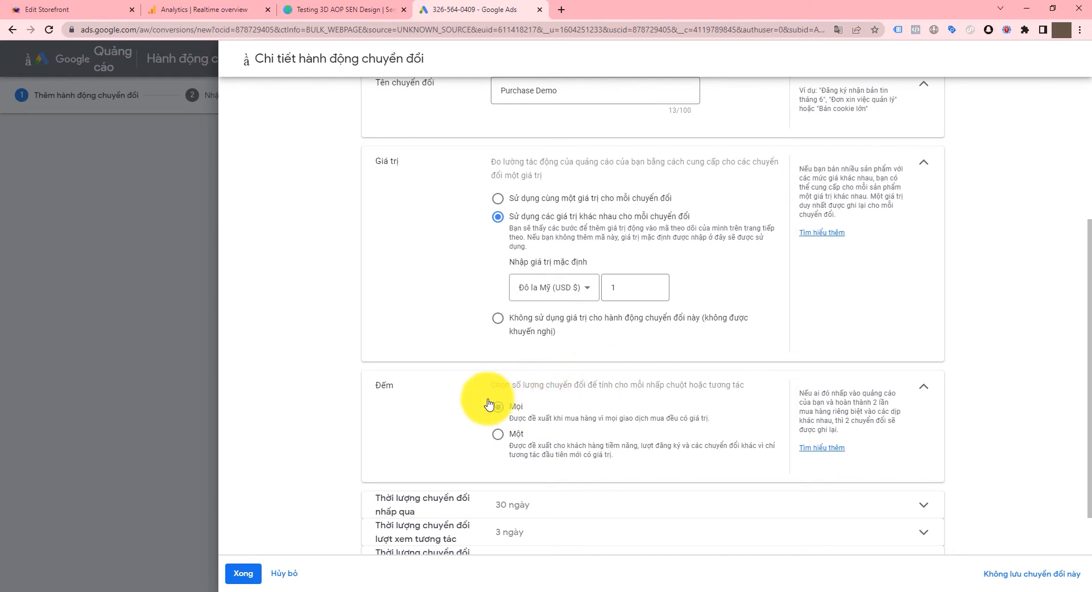
# - Switch the translated conversion details page back to English
pyautogui.rightClick(460, 400)
pyautogui.click(435, 391)
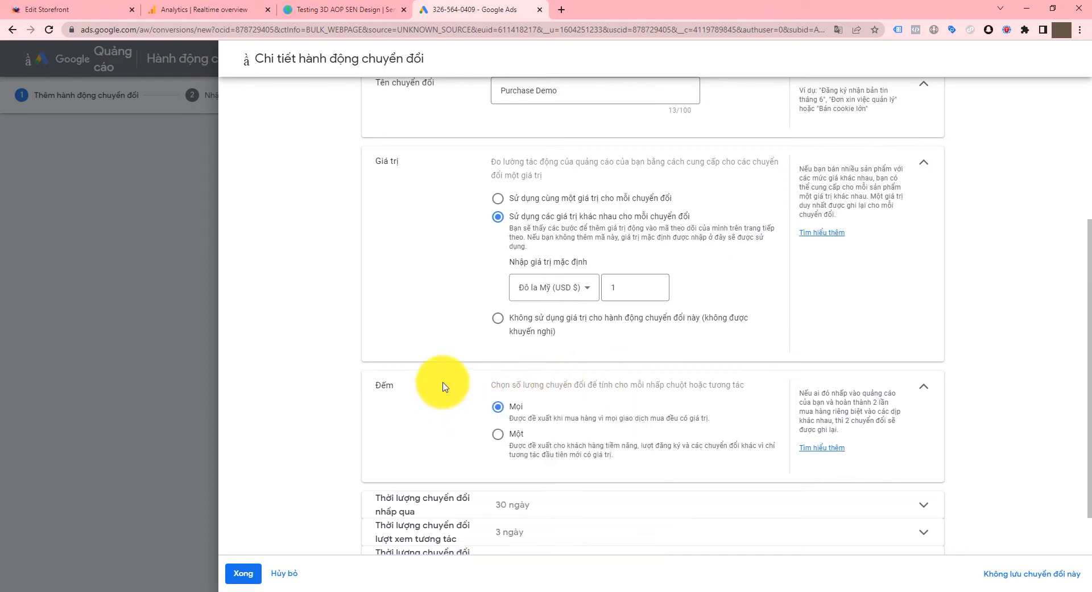
pyautogui.rightClick(444, 383)
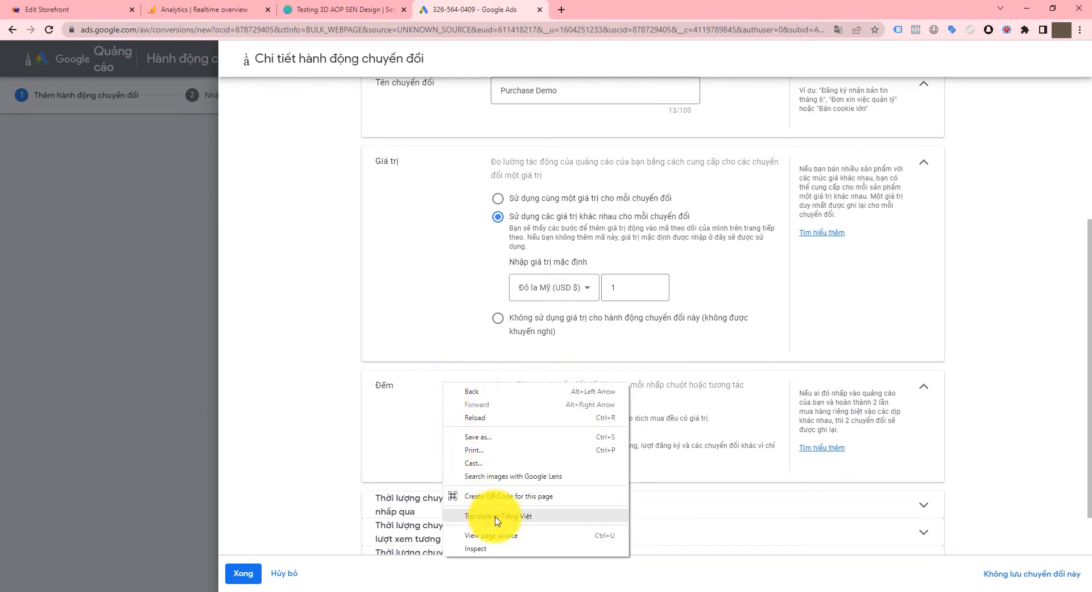
pyautogui.click(407, 426)
pyautogui.click(838, 29)
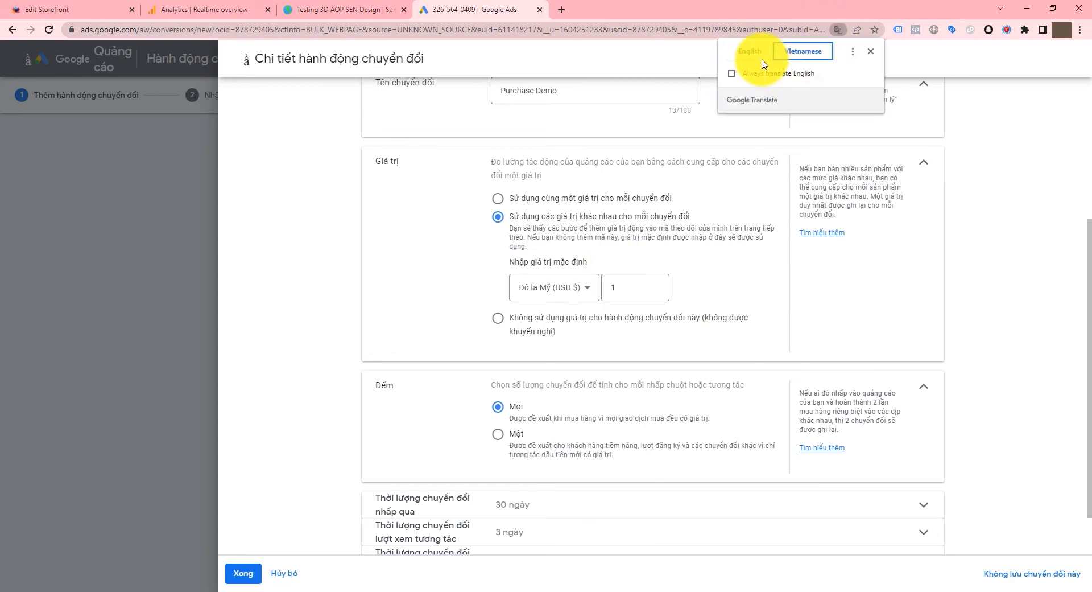
pyautogui.click(761, 56)
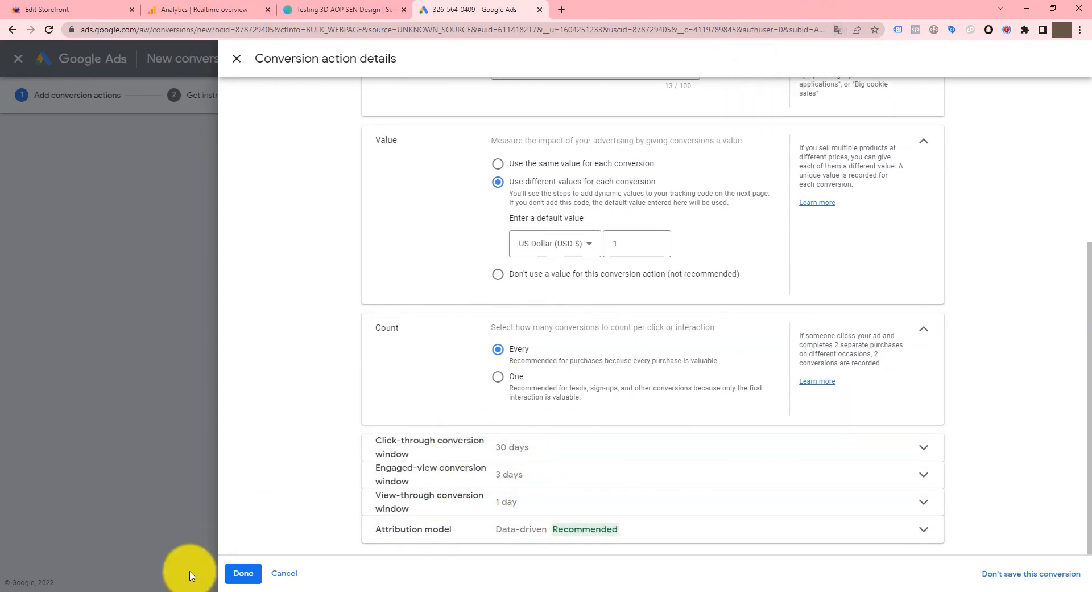
# - Finish the Purchase Demo conversion details, recheck its settings, and save to continue to the tag instructions
pyautogui.click(243, 573)
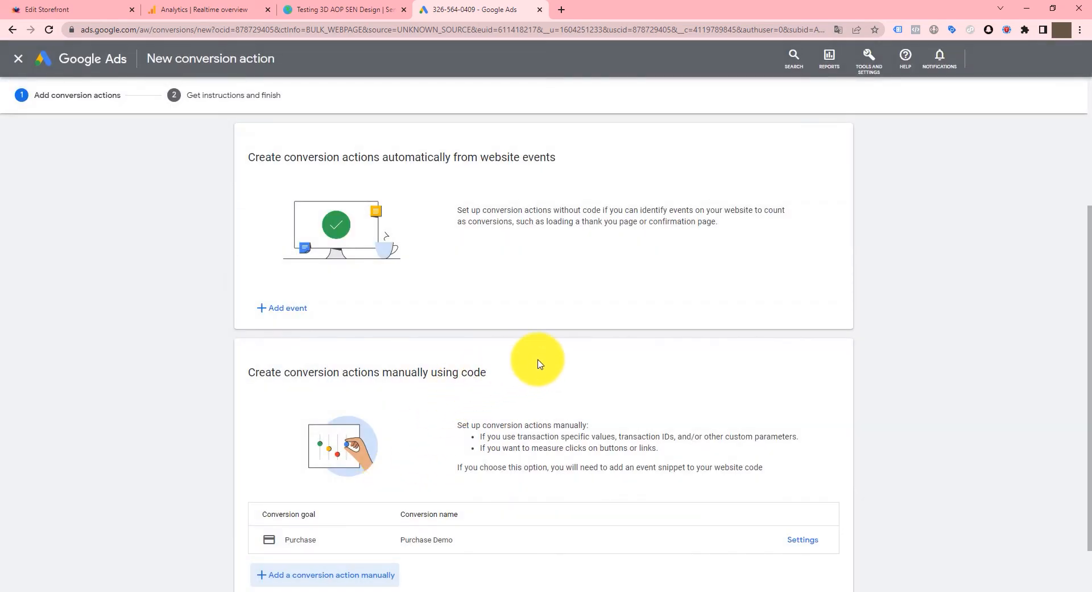
pyautogui.scroll(-2, 542, 350)
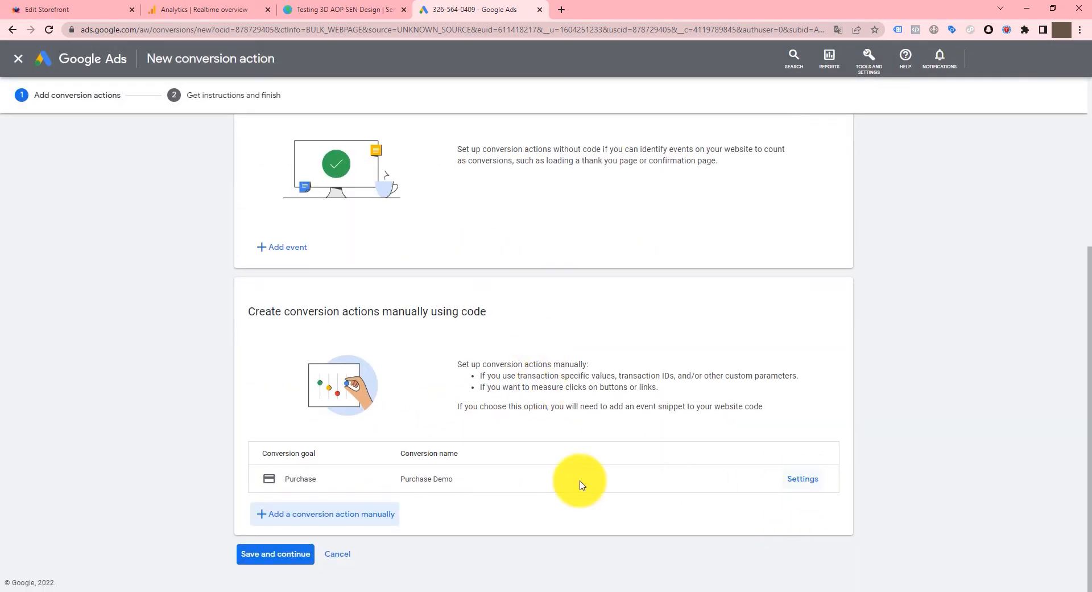
pyautogui.click(809, 479)
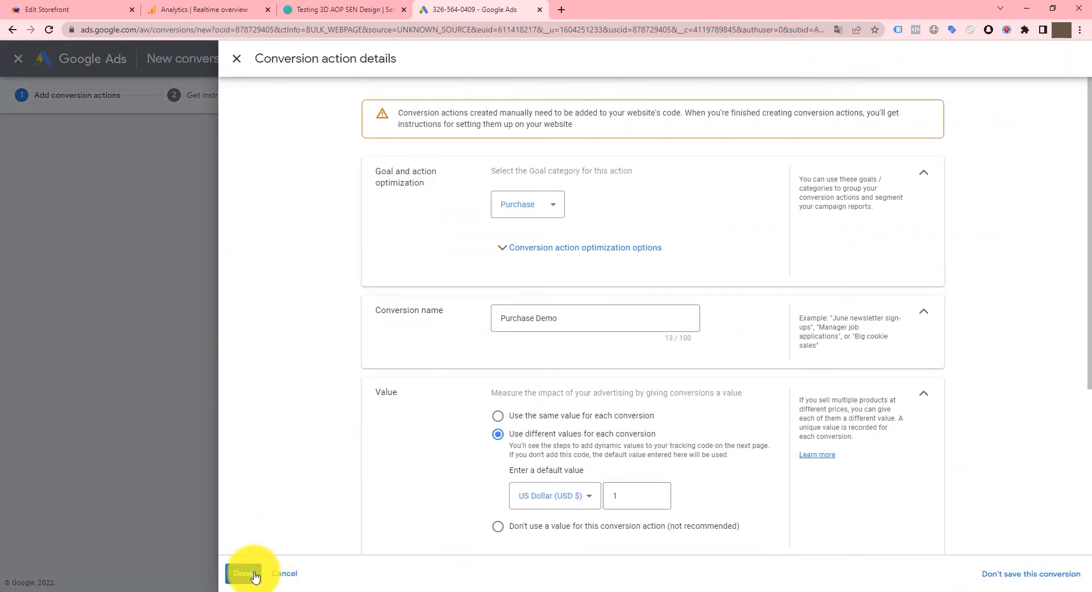
pyautogui.click(251, 574)
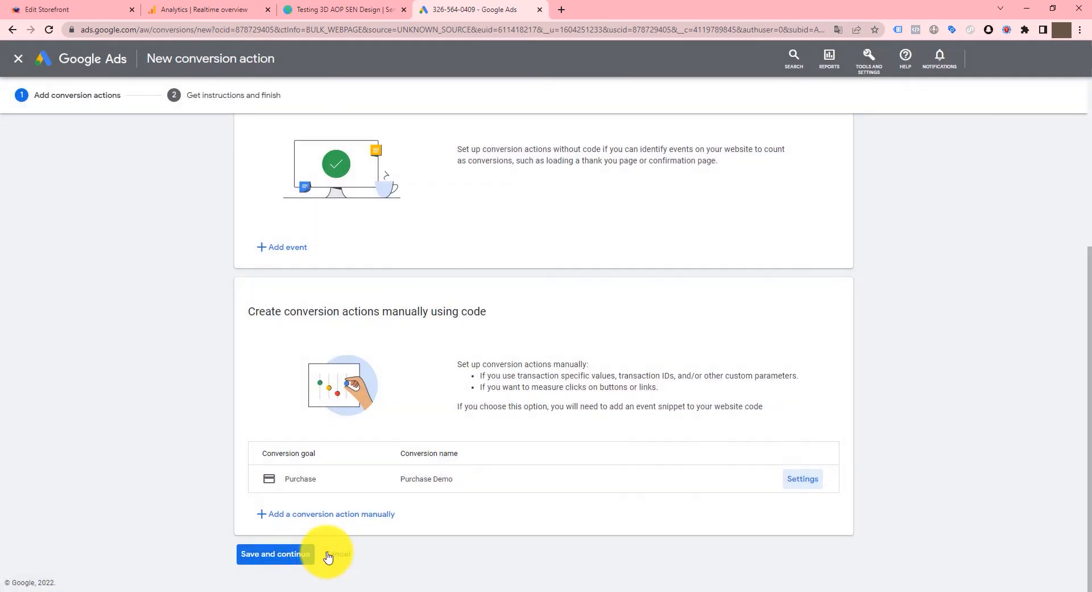
pyautogui.click(287, 553)
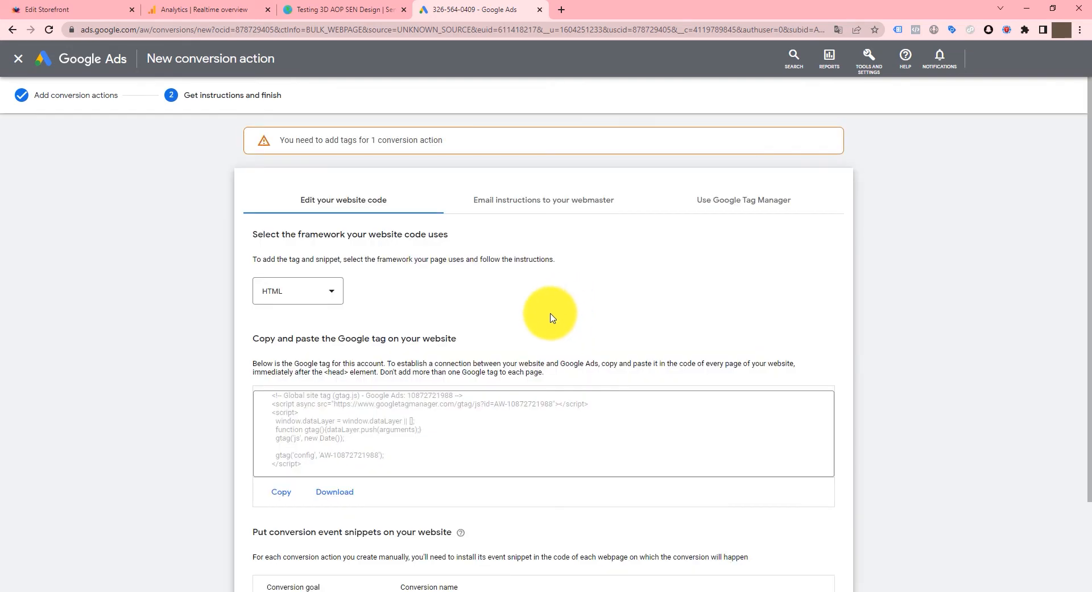
# - Examine the Google tag code and the event snippet provided for Purchase Demo
pyautogui.scroll(-3, 556, 290)
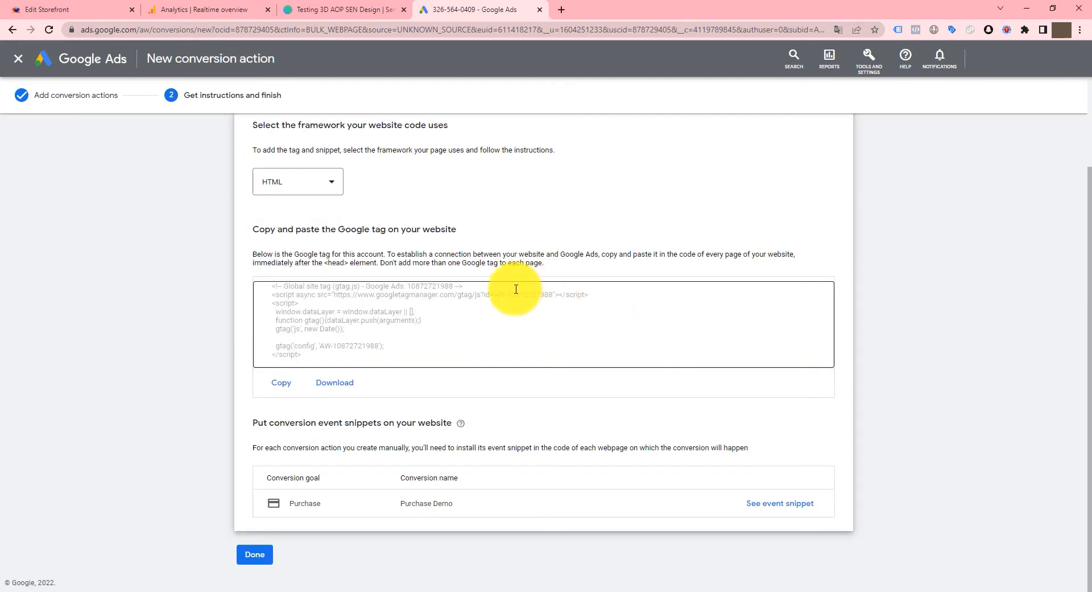
pyautogui.click(447, 338)
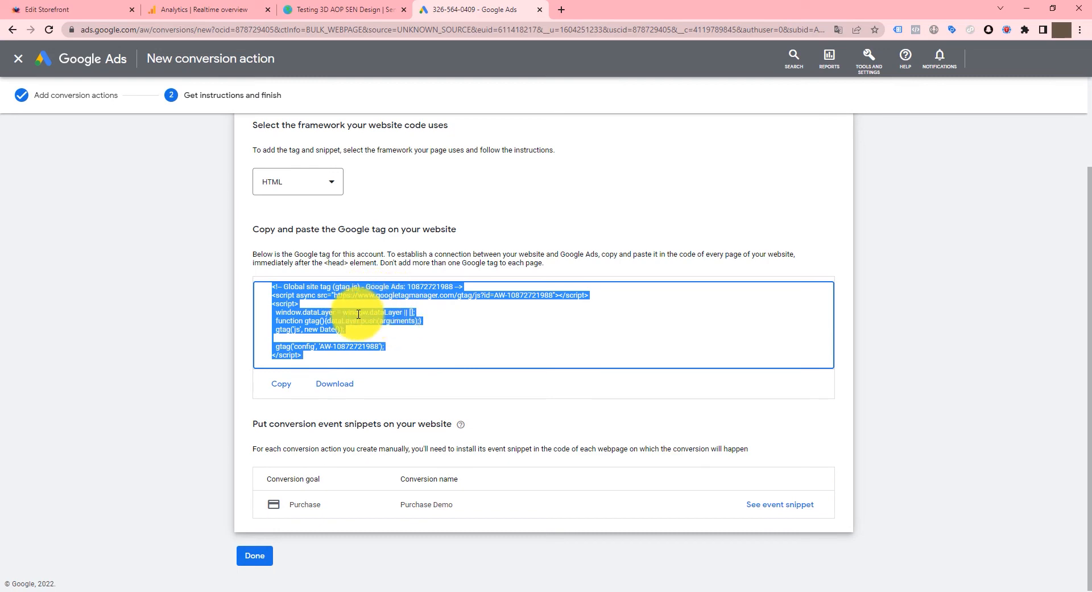
pyautogui.click(785, 506)
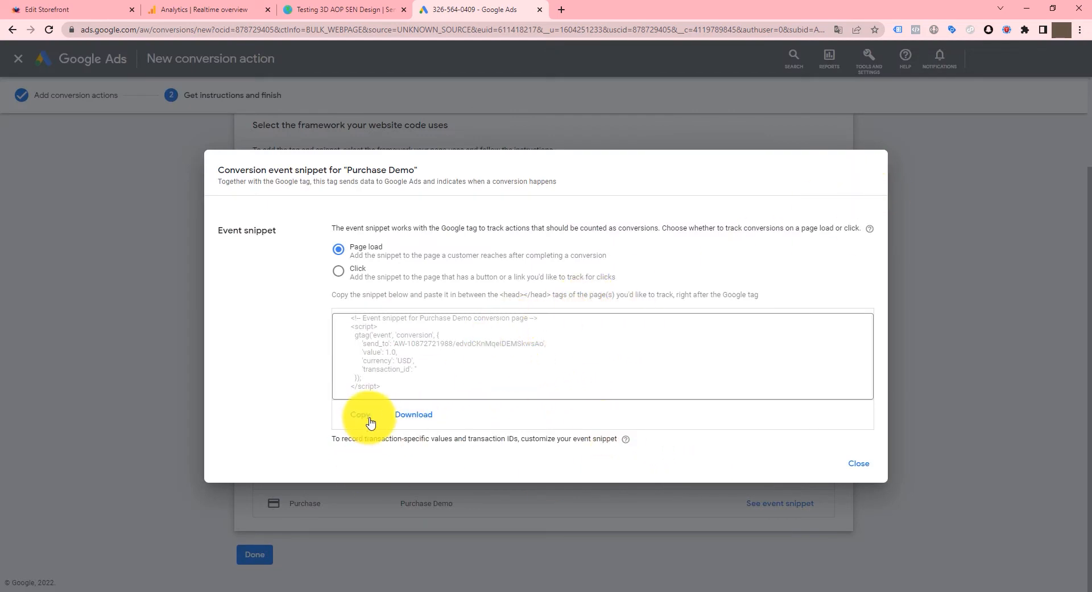
pyautogui.click(858, 463)
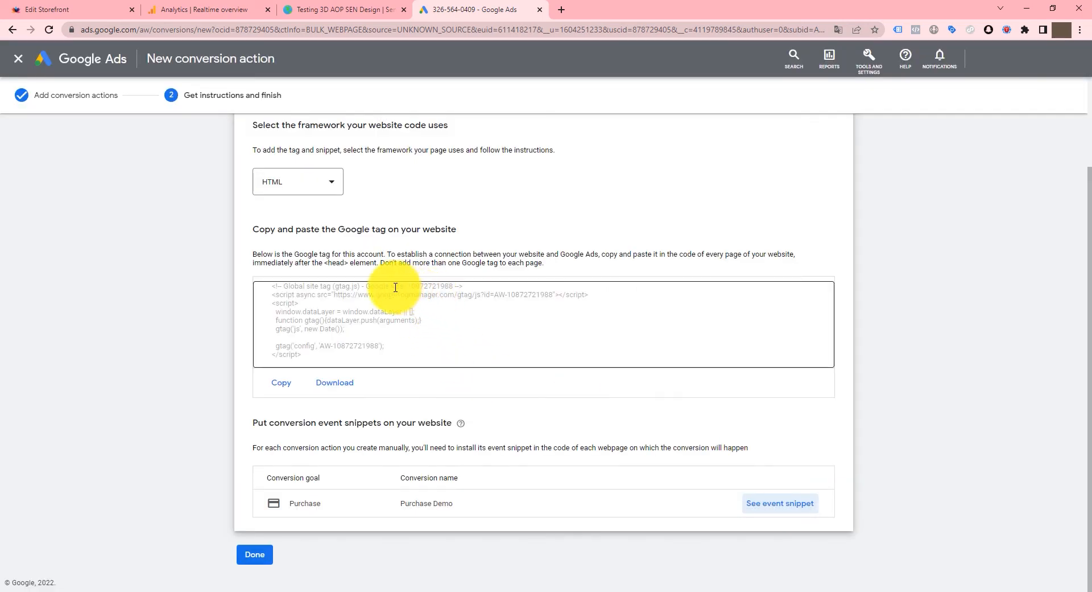
# - Copy the Google tag code and paste it into a new Notepad document
pyautogui.click(492, 295)
pyautogui.hotkey('ctrl', 'c')
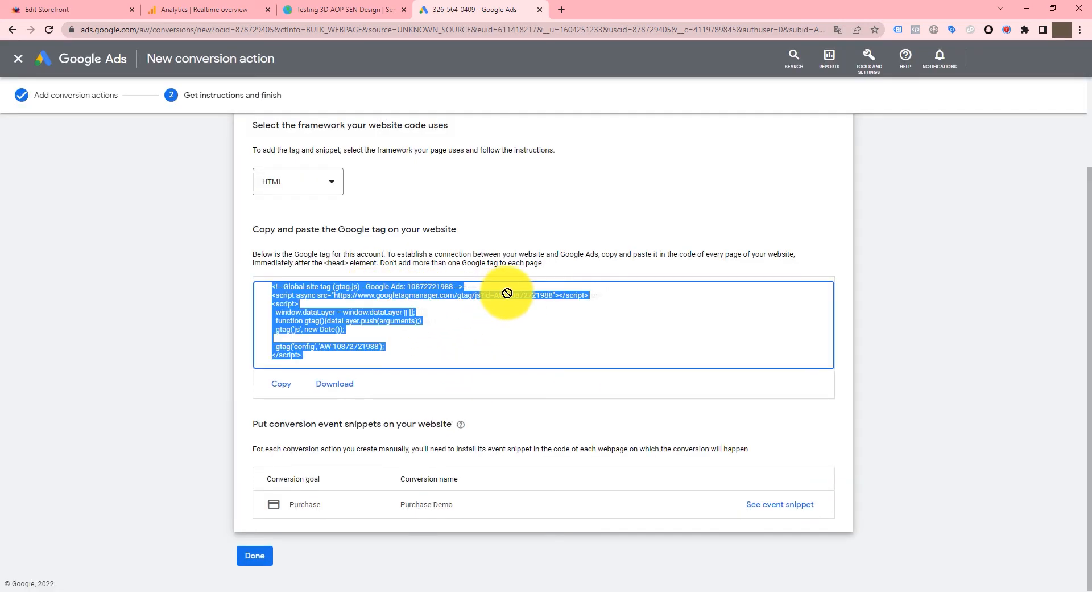
pyautogui.press('super+r')
pyautogui.write('no')
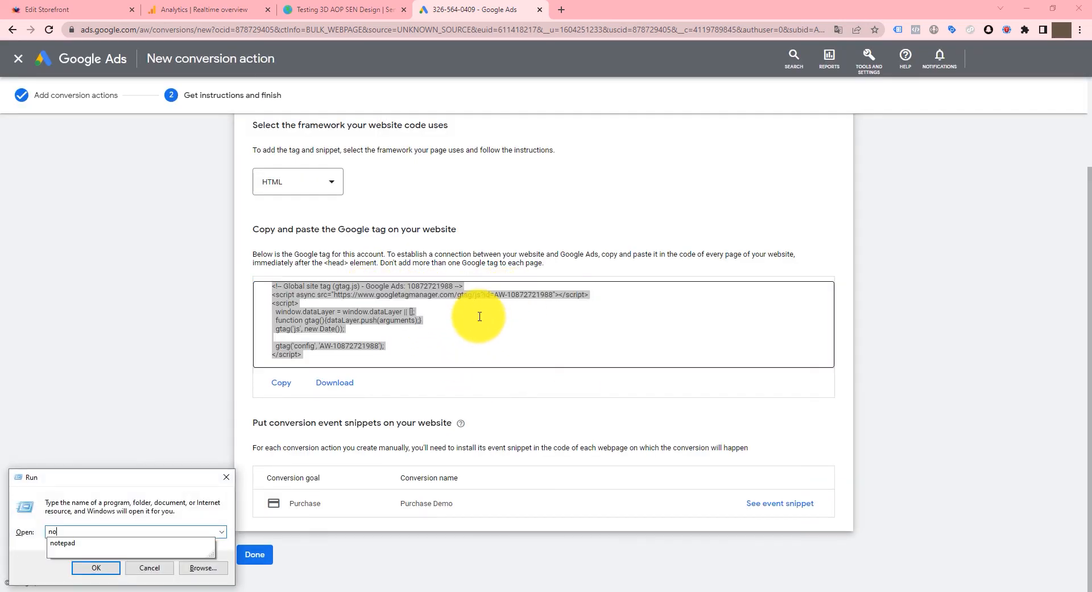
pyautogui.write('tepad')
pyautogui.press('Return')
pyautogui.hotkey('ctrl', 'v')
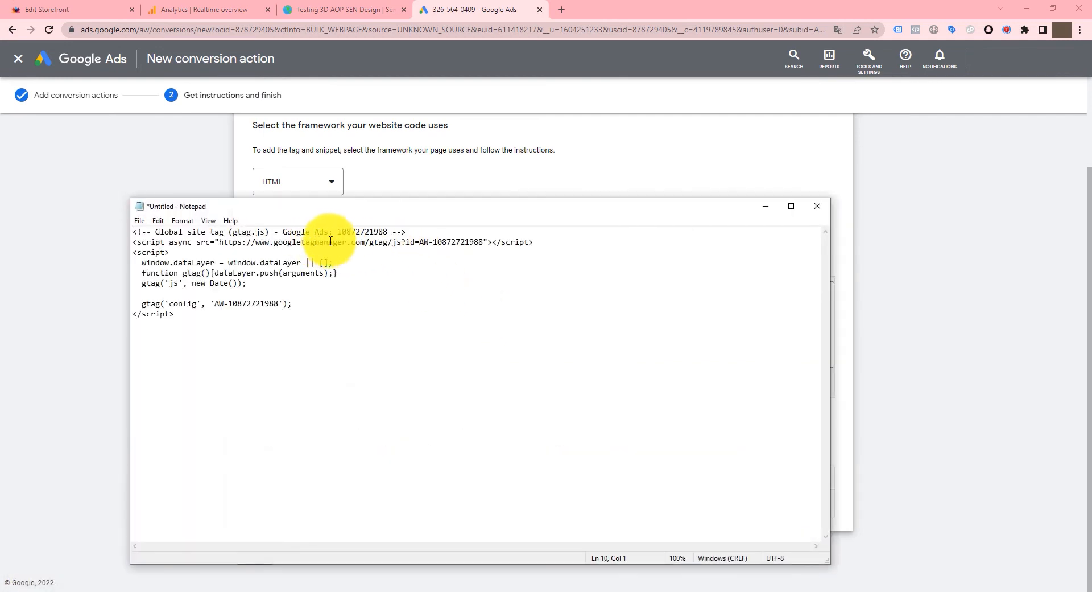
# - Copy the AW- ID from the tag code in Notepad and replace the storefront's Google Adwords ID with it
pyautogui.moveTo(421, 242); pyautogui.dragTo(468, 240)
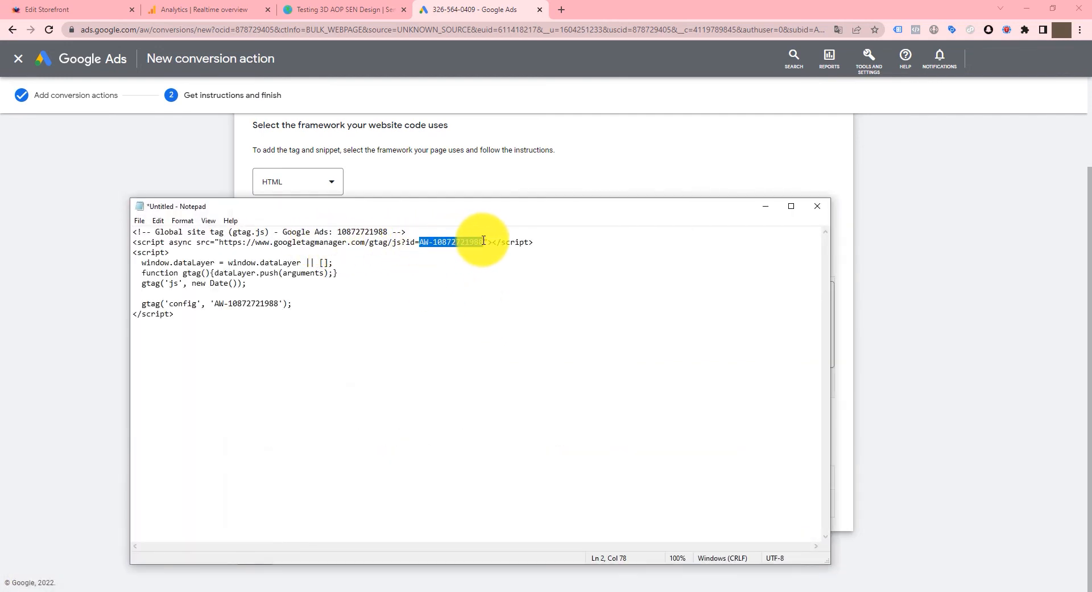
pyautogui.click(74, 10)
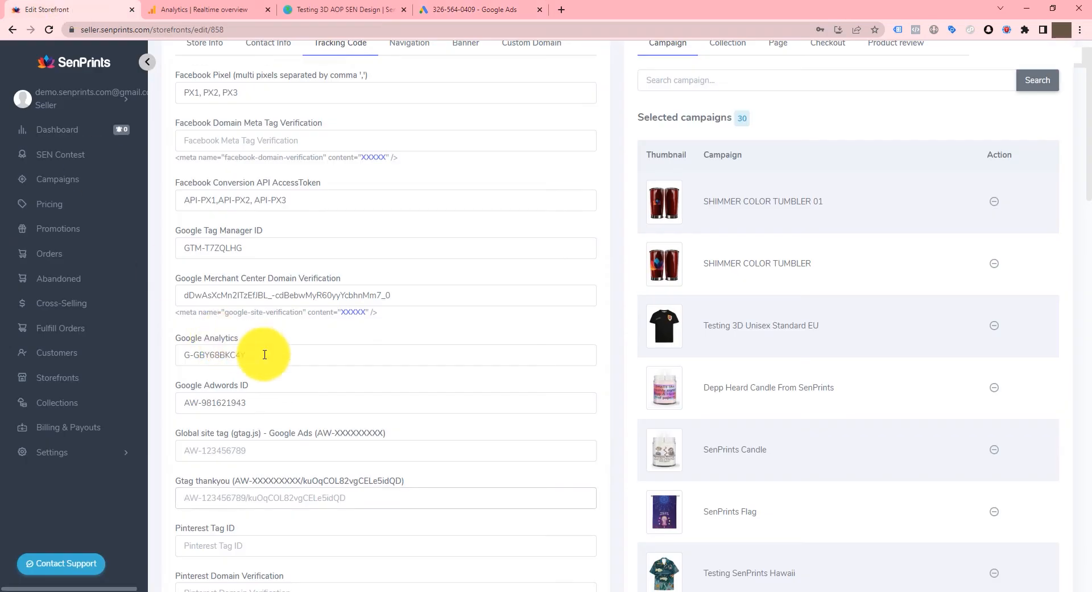
pyautogui.moveTo(259, 403); pyautogui.dragTo(136, 403)
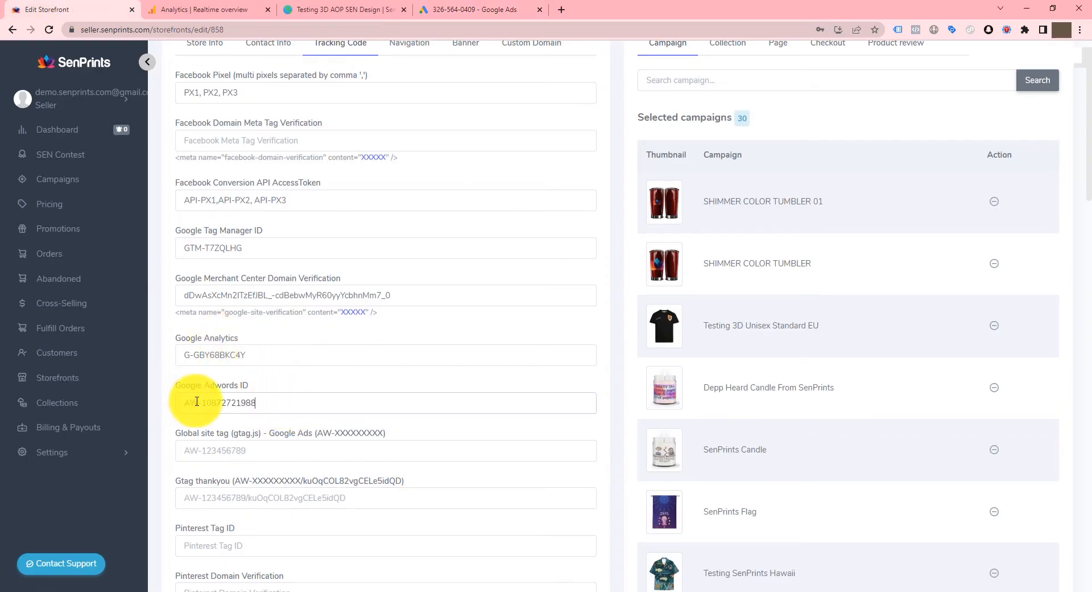
pyautogui.hotkey('ctrl', 'z')
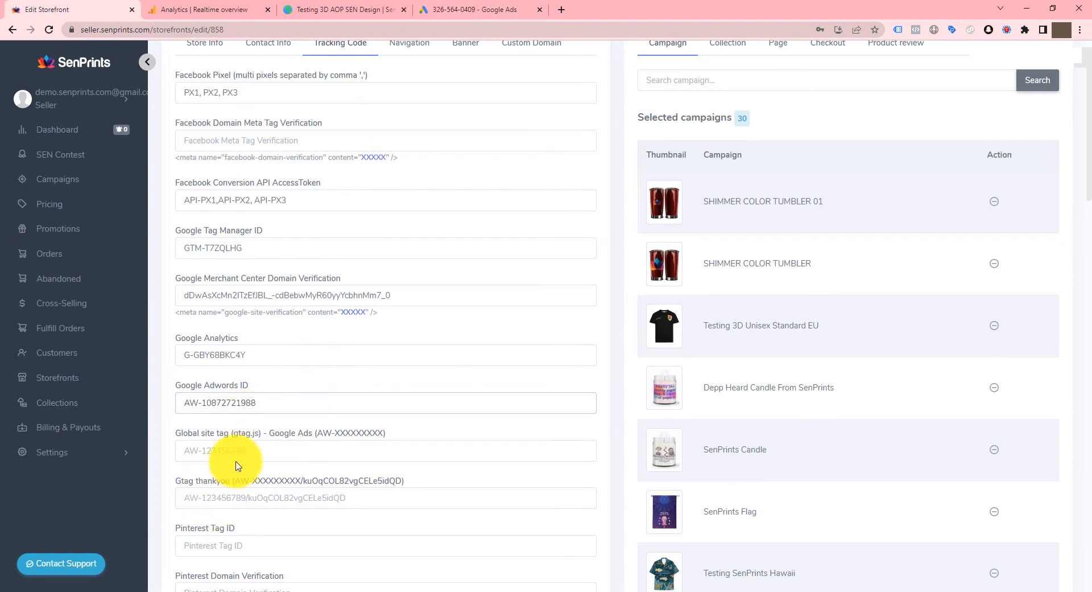
# - Fill the Global site tag (gtag.js) - Google Ads field with the same copied AW- ID
pyautogui.click(249, 449)
pyautogui.hotkey('ctrl', 'v')
pyautogui.moveTo(322, 434); pyautogui.dragTo(379, 434)
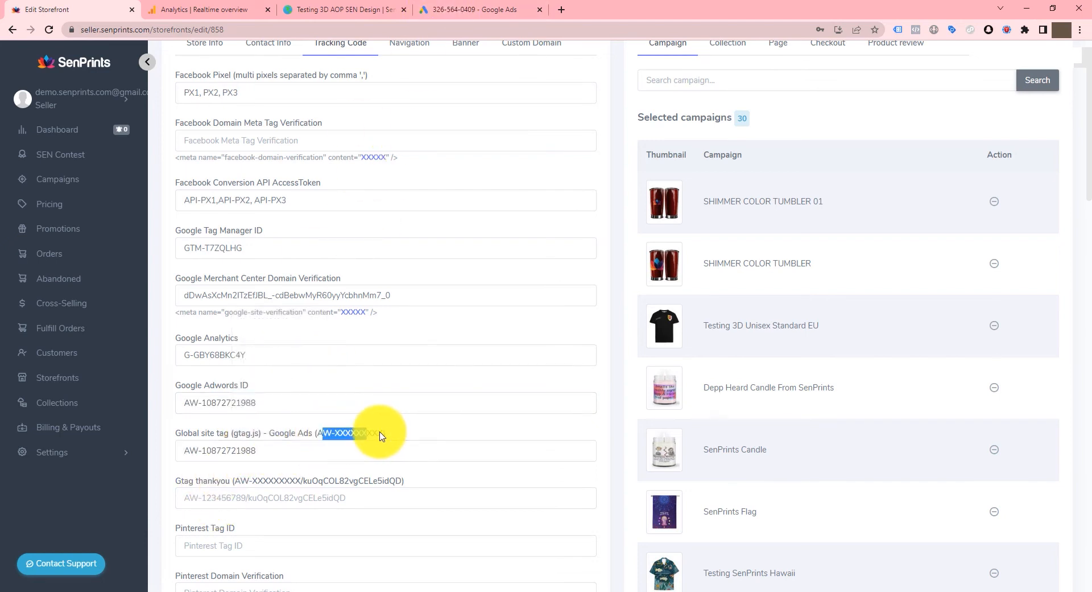
pyautogui.click(261, 456)
# - Copy the Purchase Demo event snippet from Google Ads and replace the Notepad contents with it
pyautogui.click(461, 10)
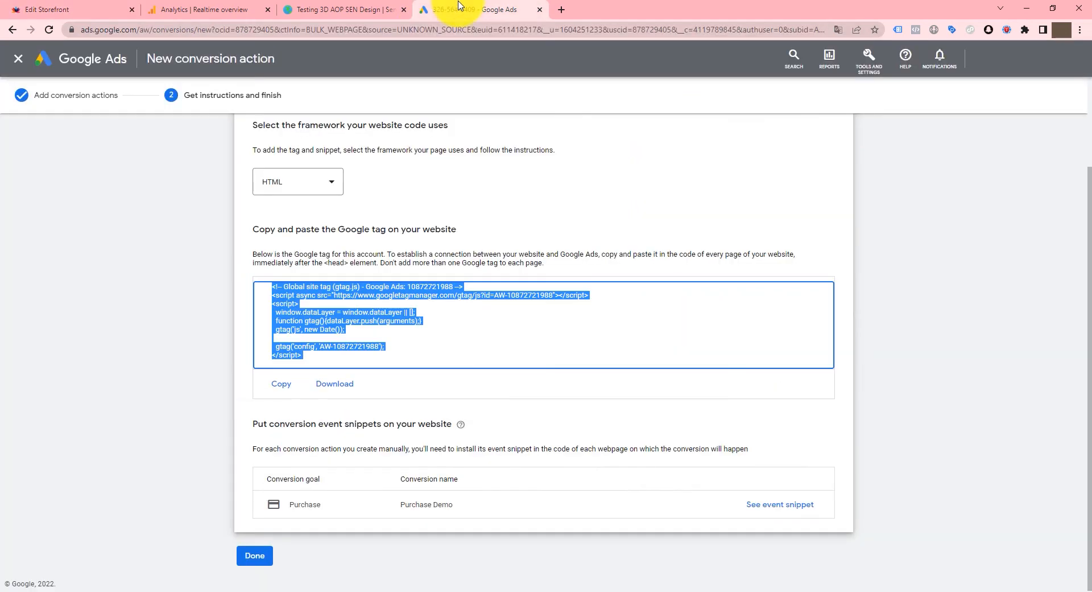
pyautogui.click(358, 504)
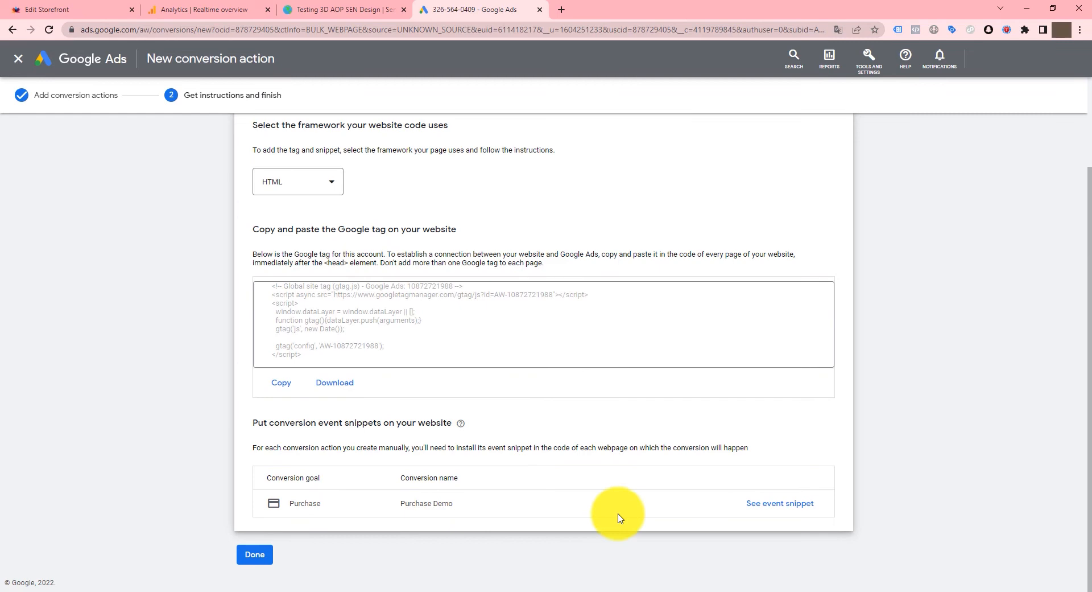
pyautogui.click(766, 503)
pyautogui.click(463, 355)
pyautogui.hotkey('ctrl', 'c')
pyautogui.click(572, 590)
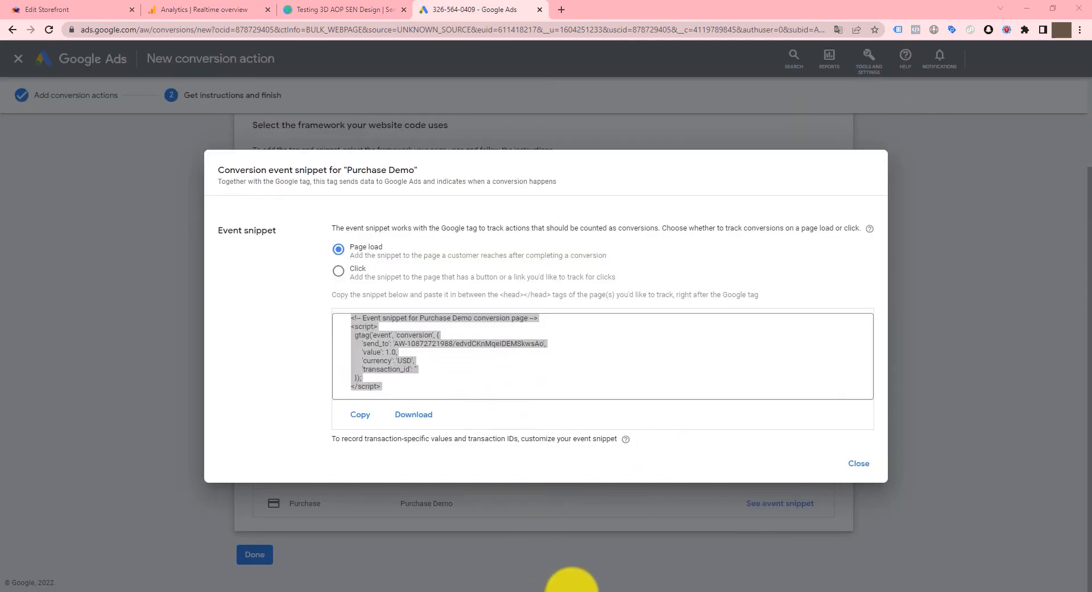
pyautogui.hotkey('ctrl', 'a')
pyautogui.hotkey('ctrl', 'v')
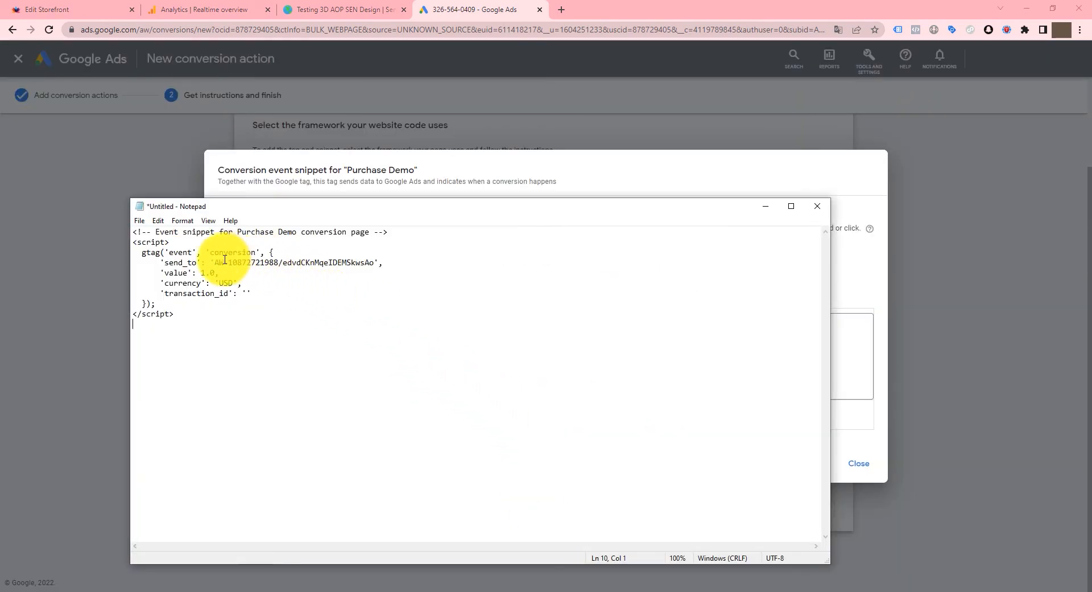
# - Copy the send_to value from the event snippet in Notepad into the storefront's Gtag thankyou field
pyautogui.moveTo(220, 262); pyautogui.dragTo(340, 262)
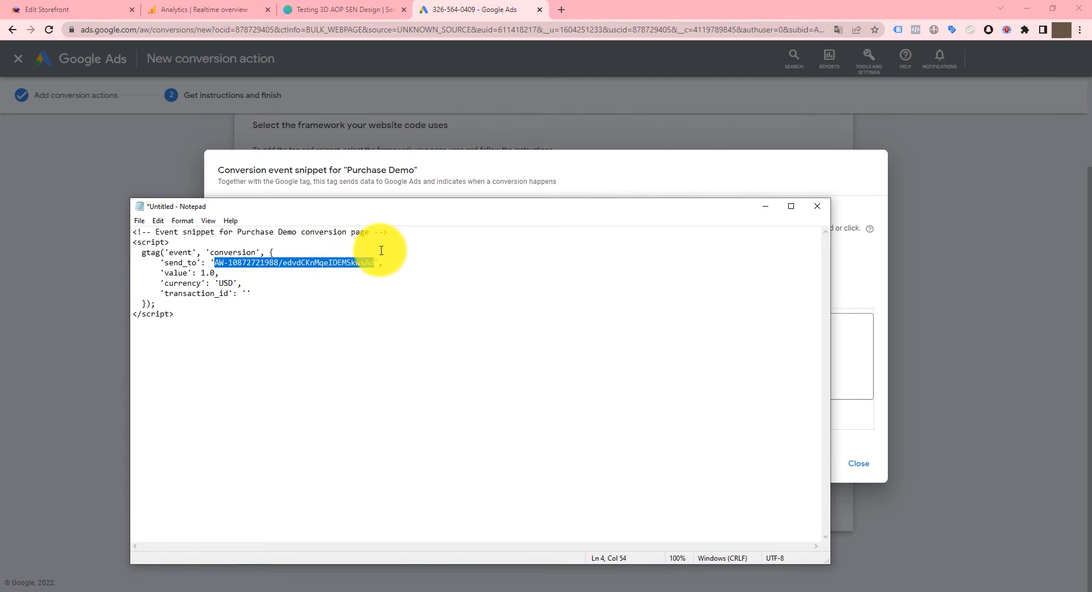
pyautogui.click(112, 5)
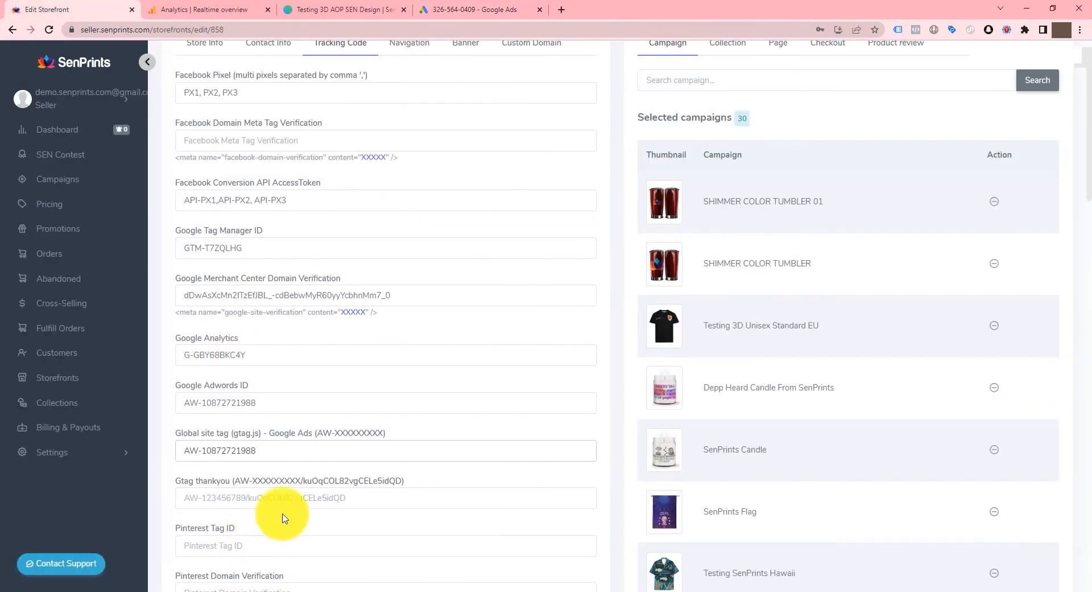
pyautogui.click(292, 496)
pyautogui.hotkey('ctrl', 'v')
# - Save the storefront's tracking code settings and review the Google Ads tag and Gtag thankyou fields
pyautogui.scroll(-4, 183, 482)
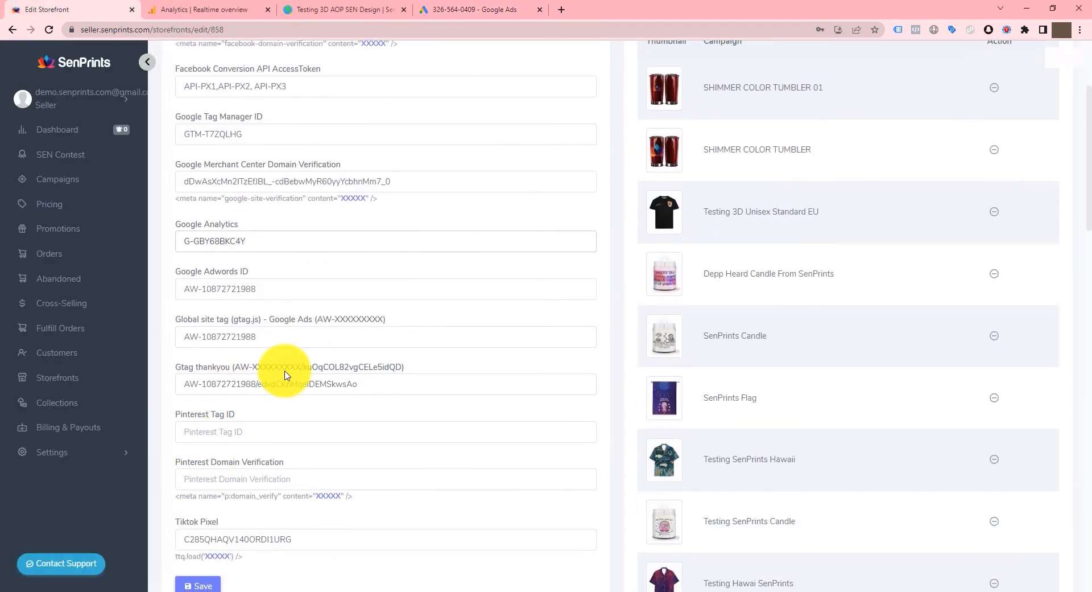
pyautogui.click(210, 473)
pyautogui.scroll(1, 329, 427)
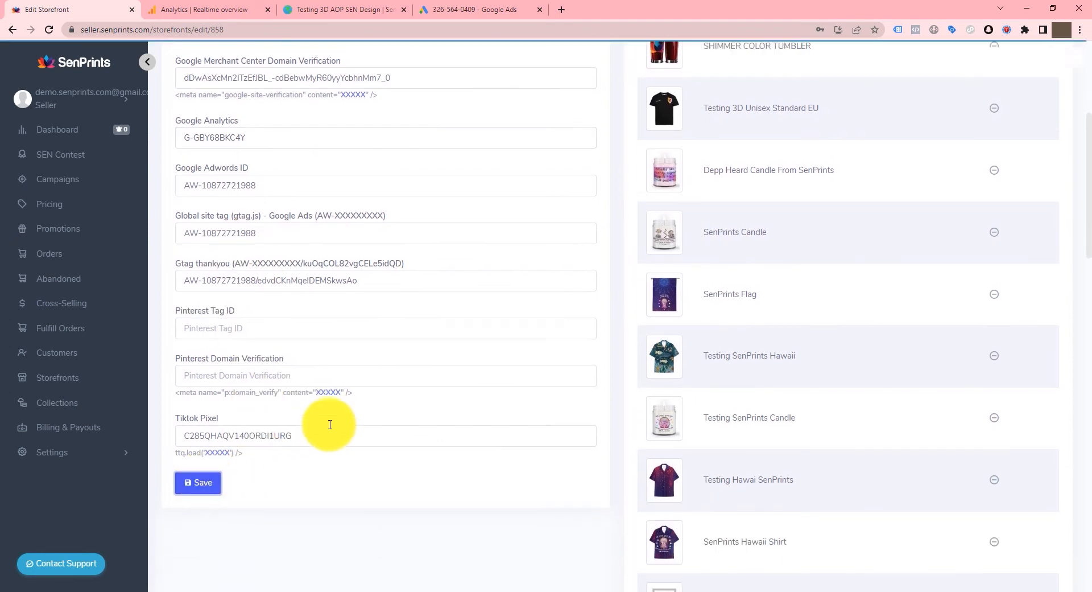
pyautogui.scroll(1, 369, 337)
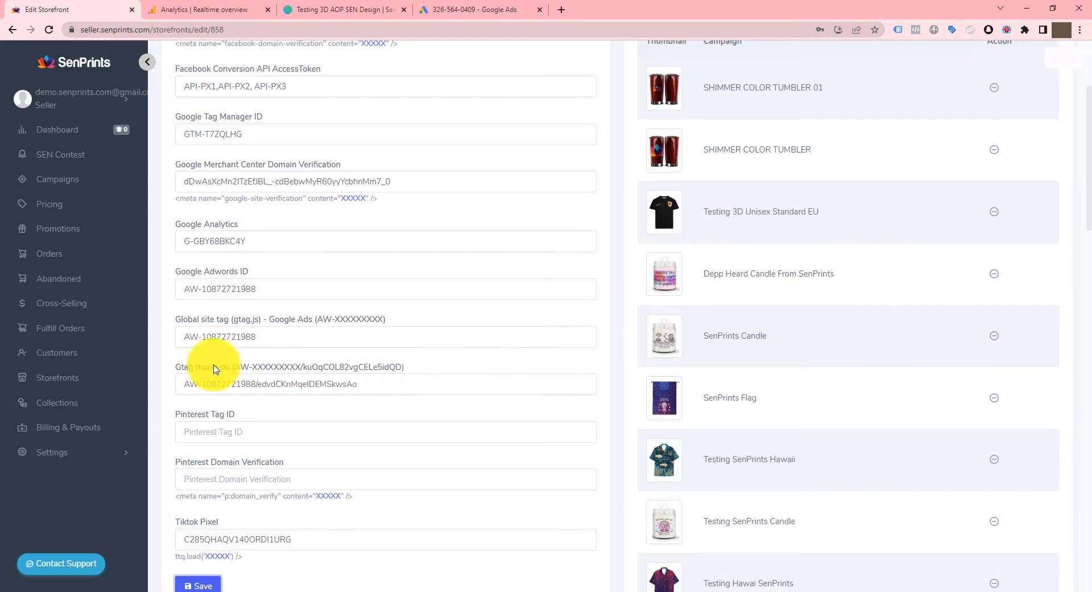
pyautogui.moveTo(184, 367); pyautogui.dragTo(265, 376)
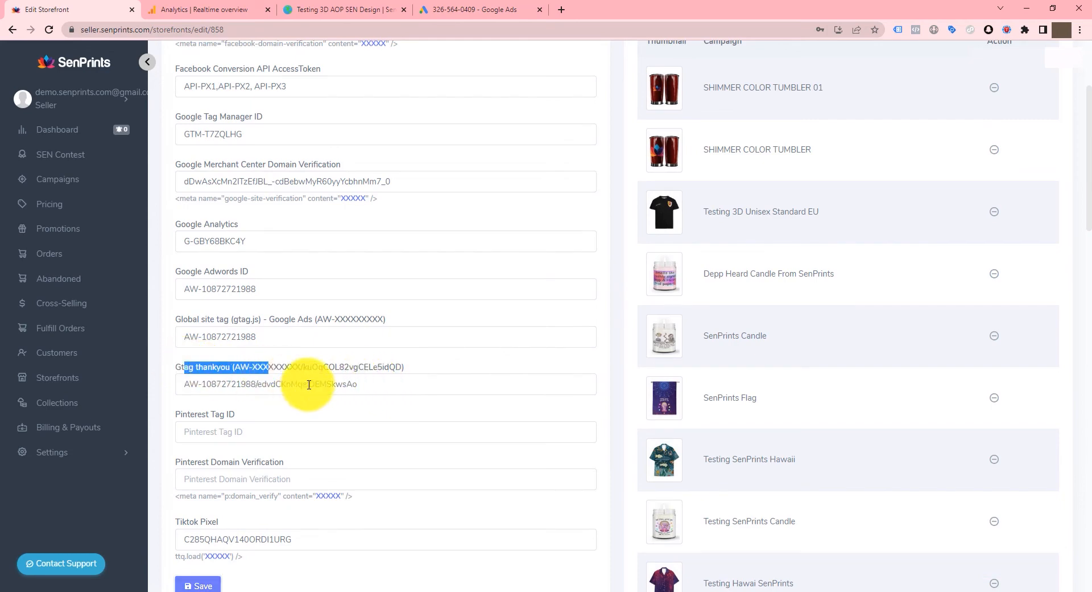
pyautogui.scroll(2, 389, 410)
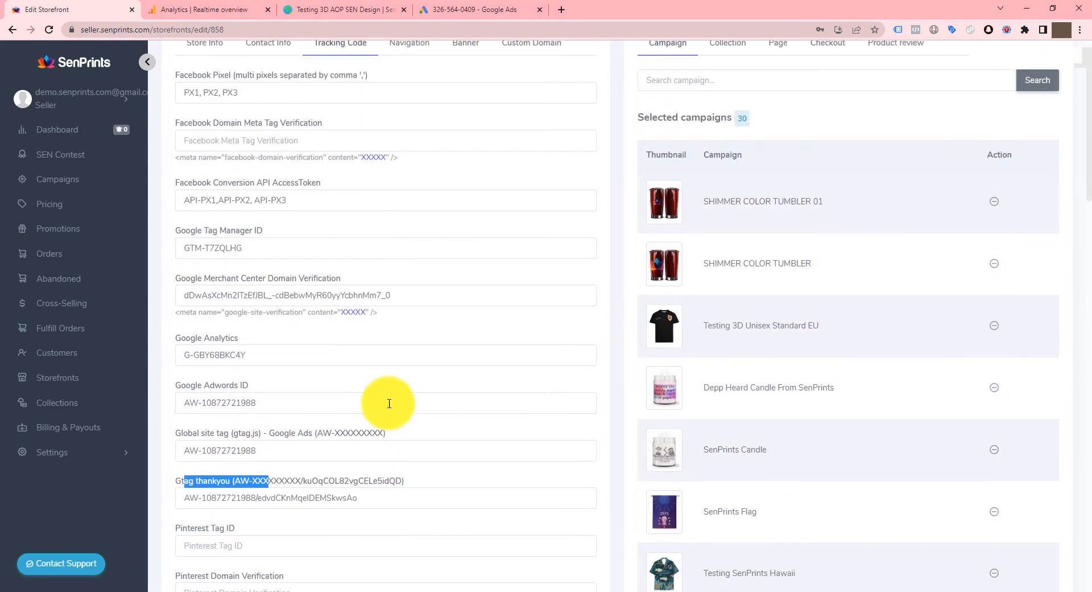
# - Switch to Google Ads, close the Purchase Demo event snippet, and finish the conversion action setup
pyautogui.moveTo(380, 499); pyautogui.dragTo(190, 497)
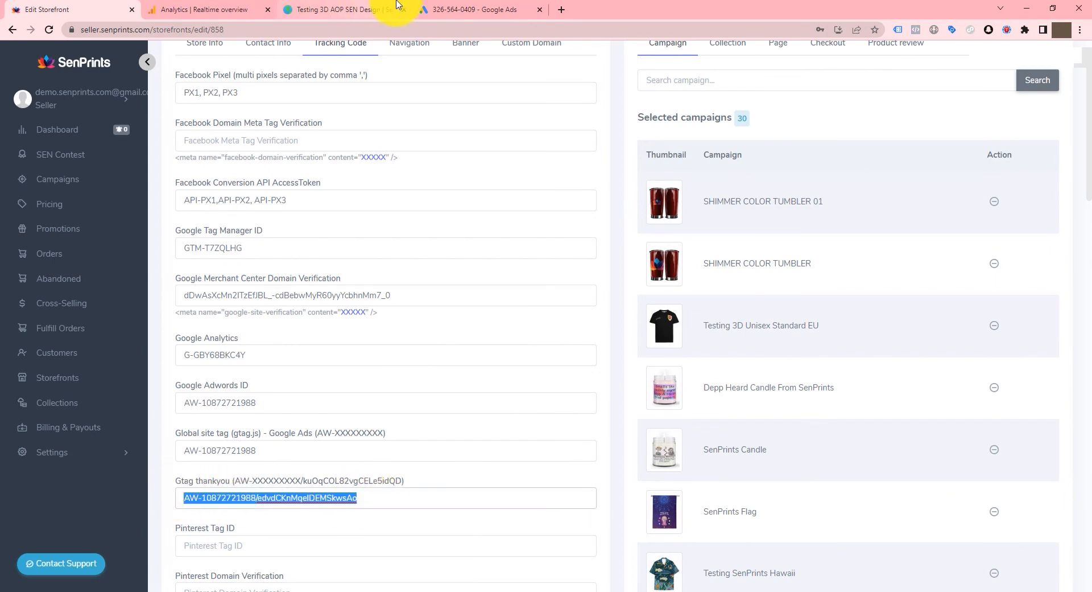
pyautogui.click(472, 5)
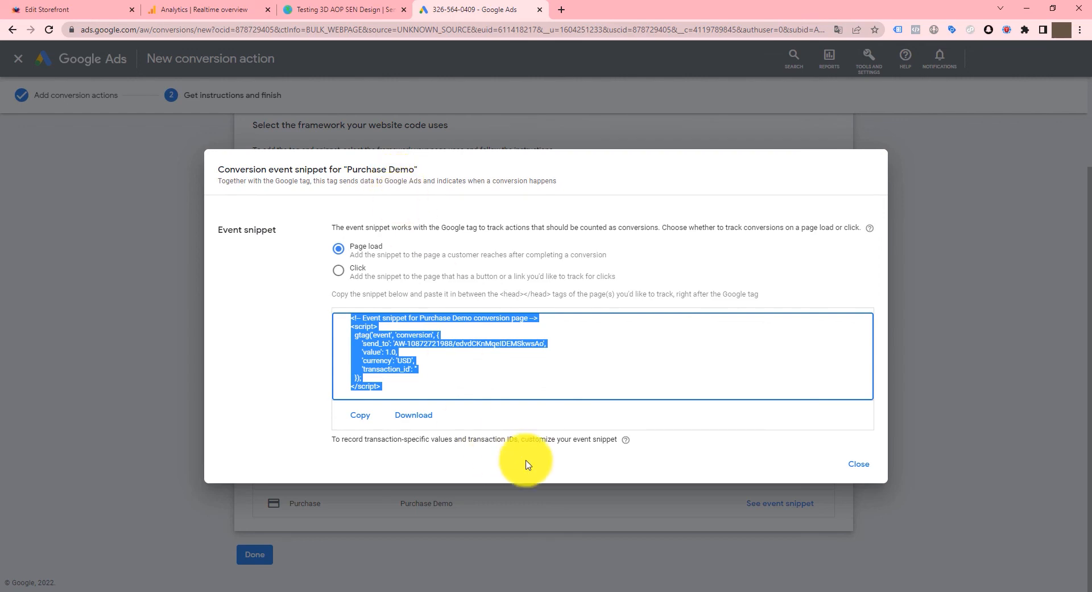
pyautogui.click(863, 467)
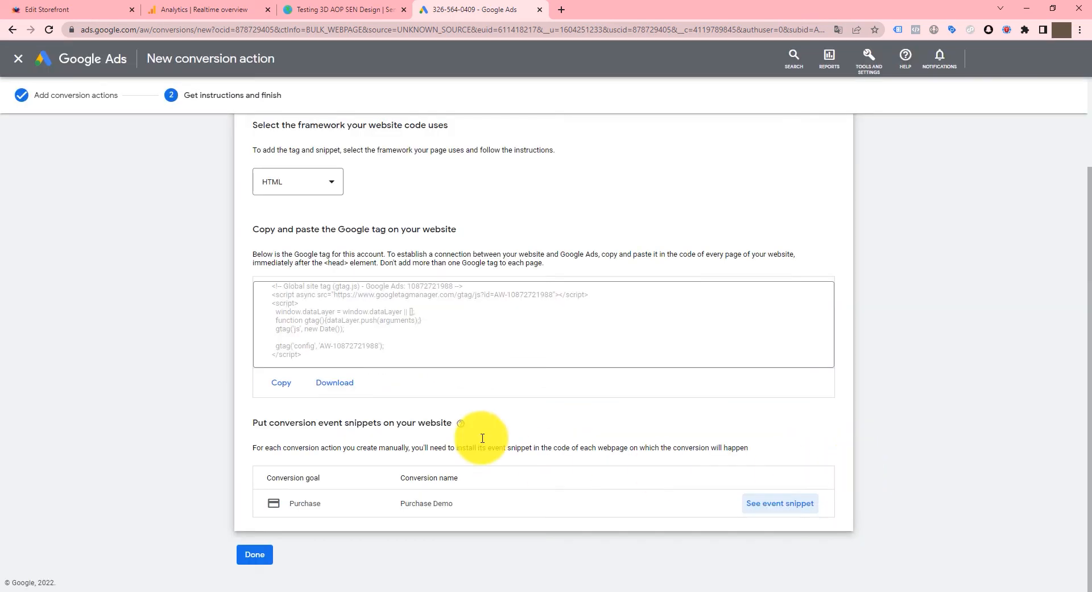
pyautogui.click(246, 555)
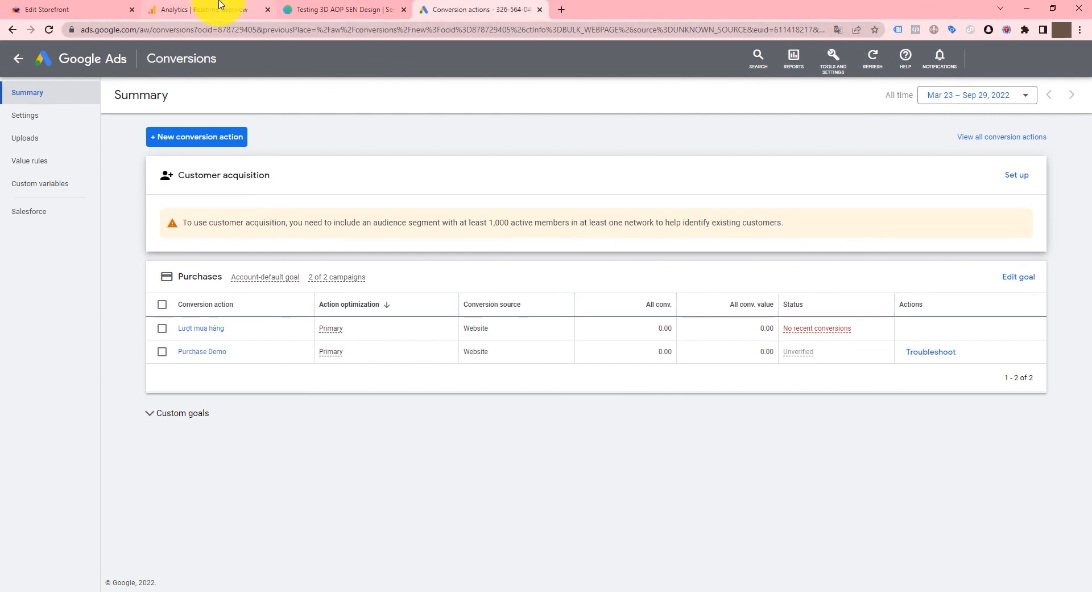
# - Check the Realtime overview in Google Analytics and return to the SenPrints storefront editor
pyautogui.moveTo(220, 3)
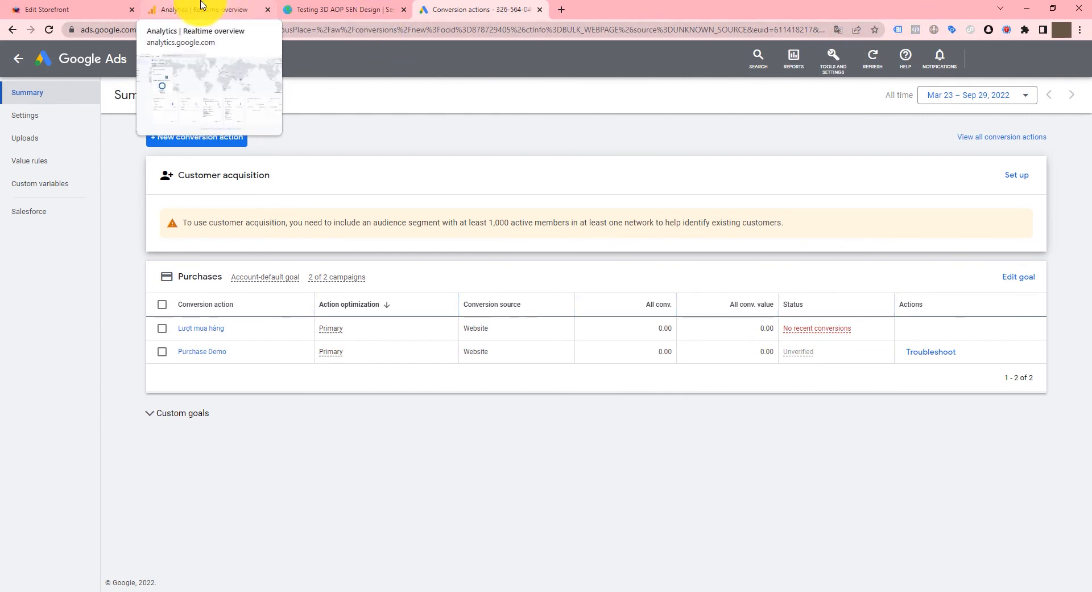
pyautogui.click(211, 4)
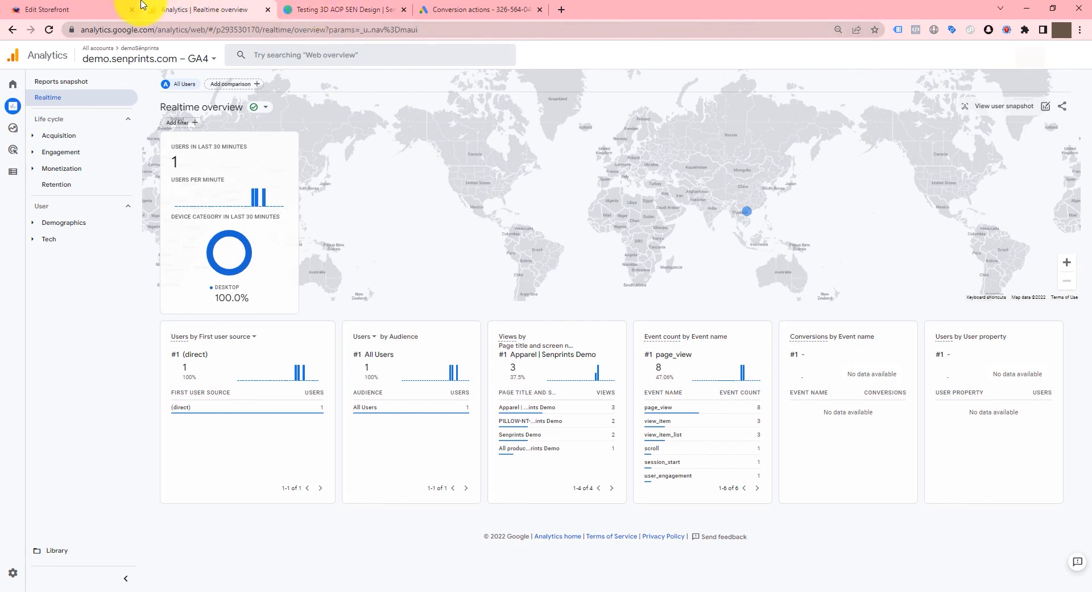
pyautogui.click(87, 6)
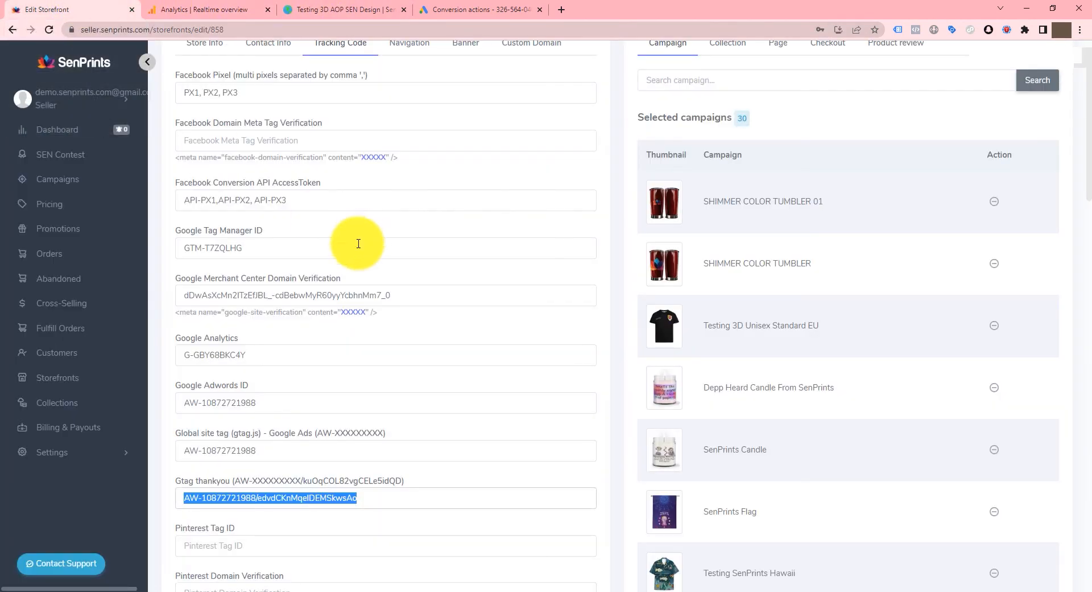
# - Review the storefront's Facebook Pixel field and its comma-separated format for multiple pixels
pyautogui.scroll(1, 361, 241)
pyautogui.click(259, 196)
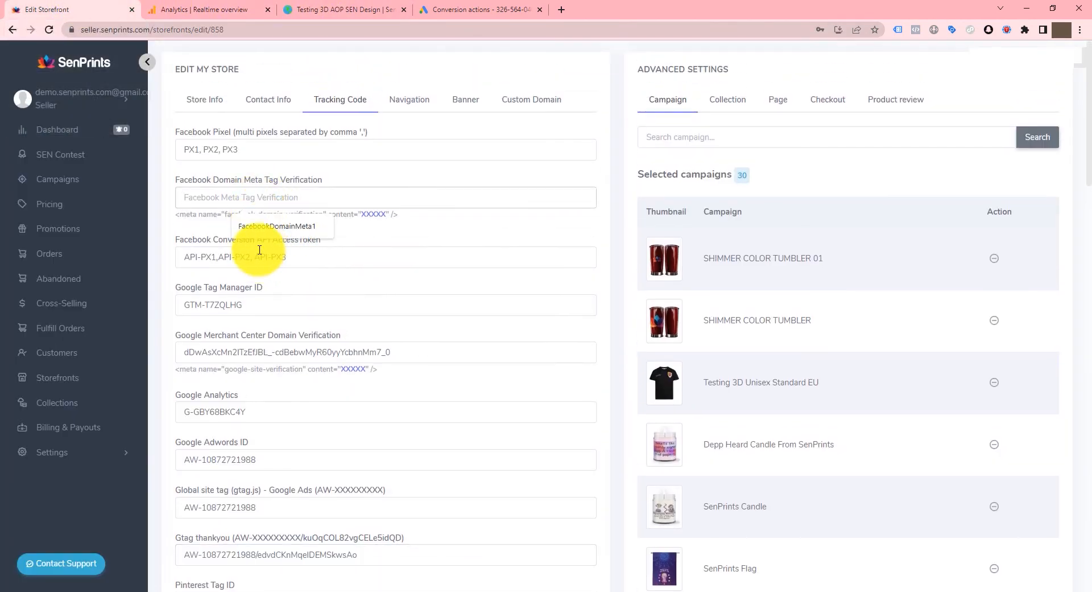
pyautogui.click(233, 149)
pyautogui.moveTo(177, 132); pyautogui.dragTo(383, 130)
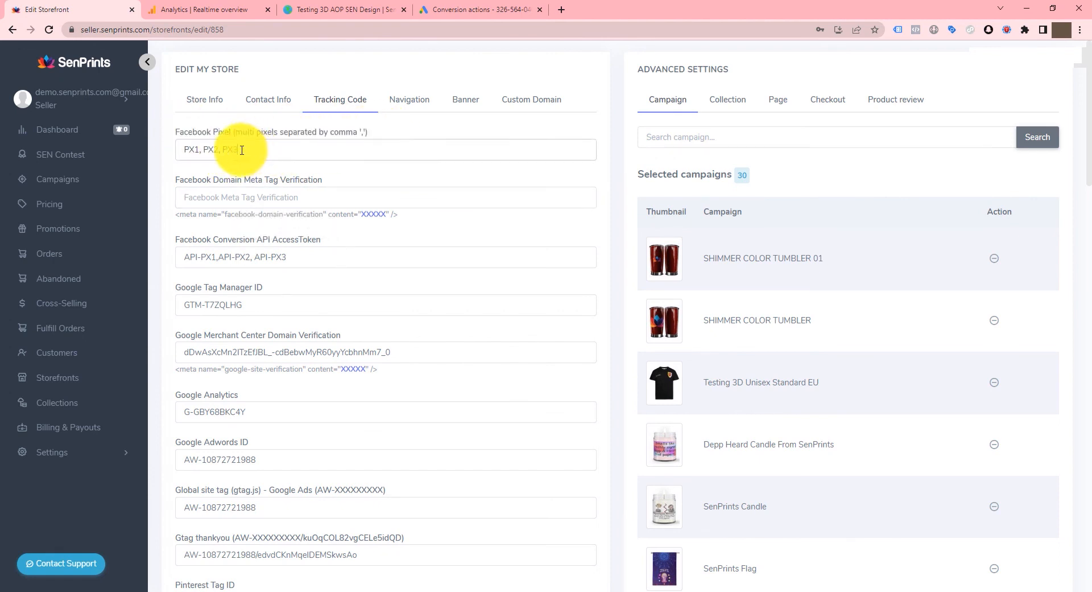
pyautogui.moveTo(185, 134); pyautogui.dragTo(224, 147)
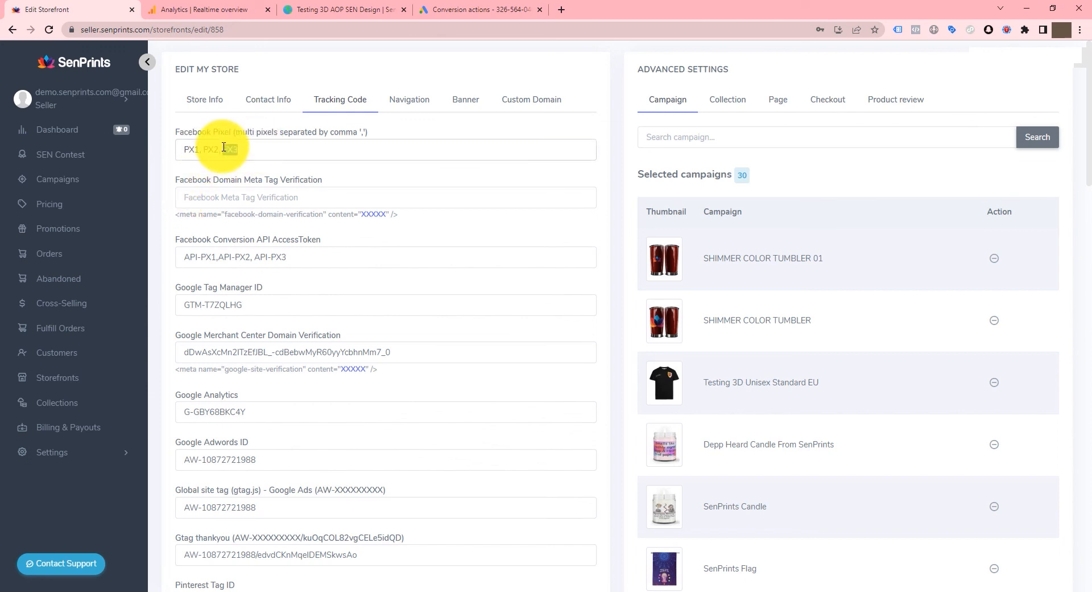
# - Examine the Purchase Demo event snippet in Notepad, comparing its send_to value with the surrounding script code
pyautogui.click(578, 591)
pyautogui.moveTo(284, 245); pyautogui.dragTo(85, 221)
pyautogui.moveTo(275, 253); pyautogui.dragTo(137, 223)
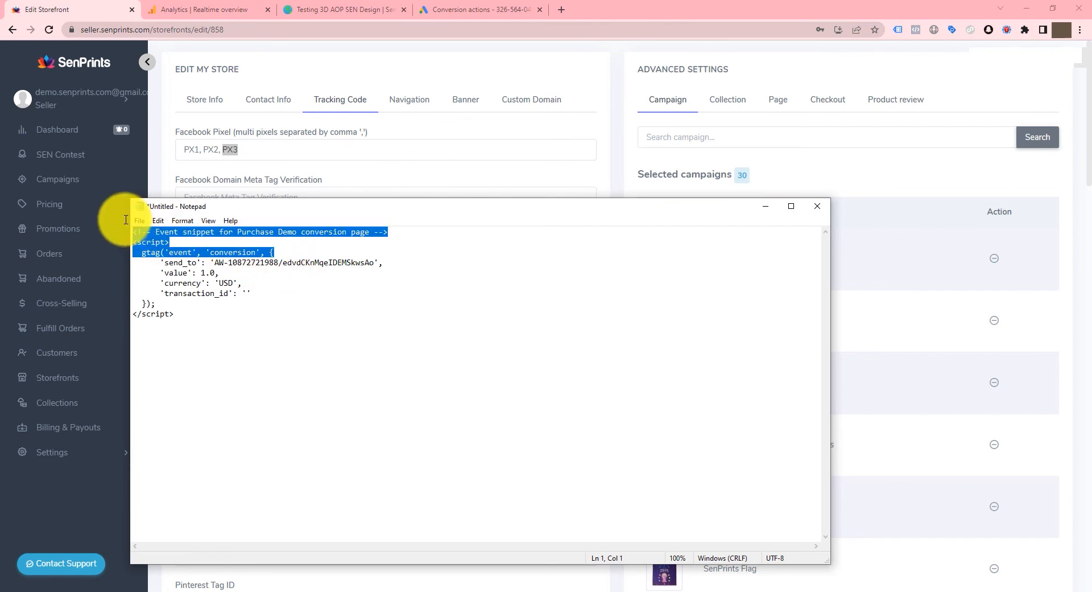
pyautogui.moveTo(220, 317); pyautogui.dragTo(114, 268)
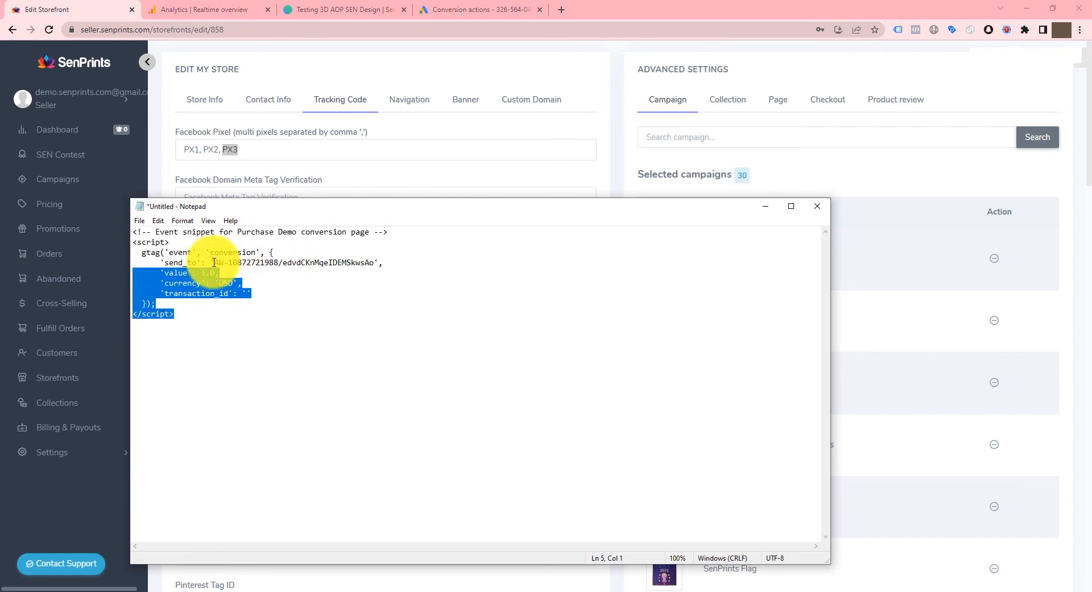
pyautogui.moveTo(214, 262); pyautogui.dragTo(365, 270)
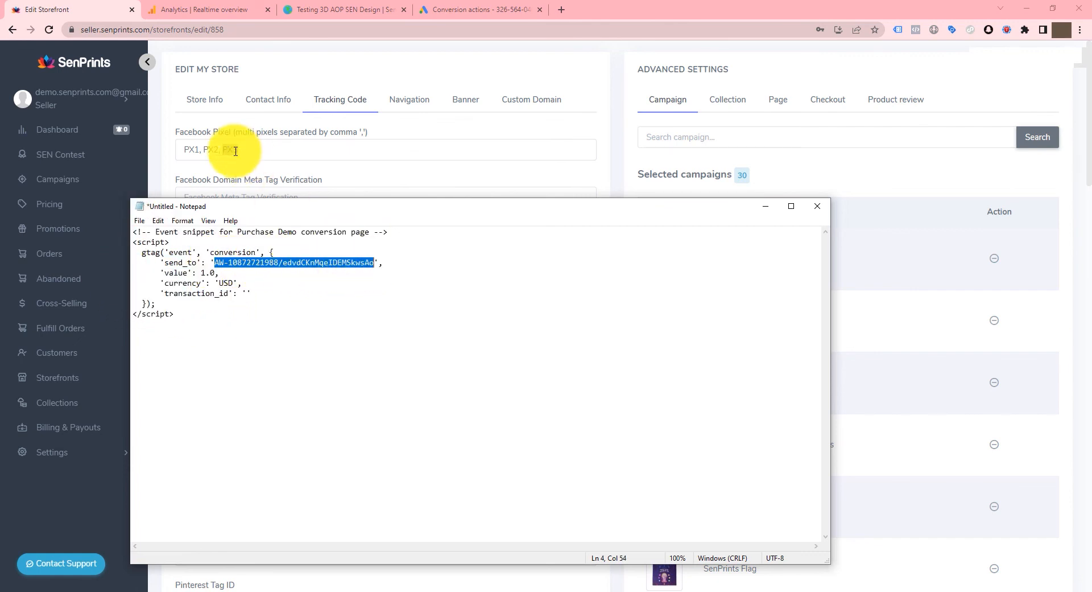
pyautogui.click(253, 142)
pyautogui.click(569, 591)
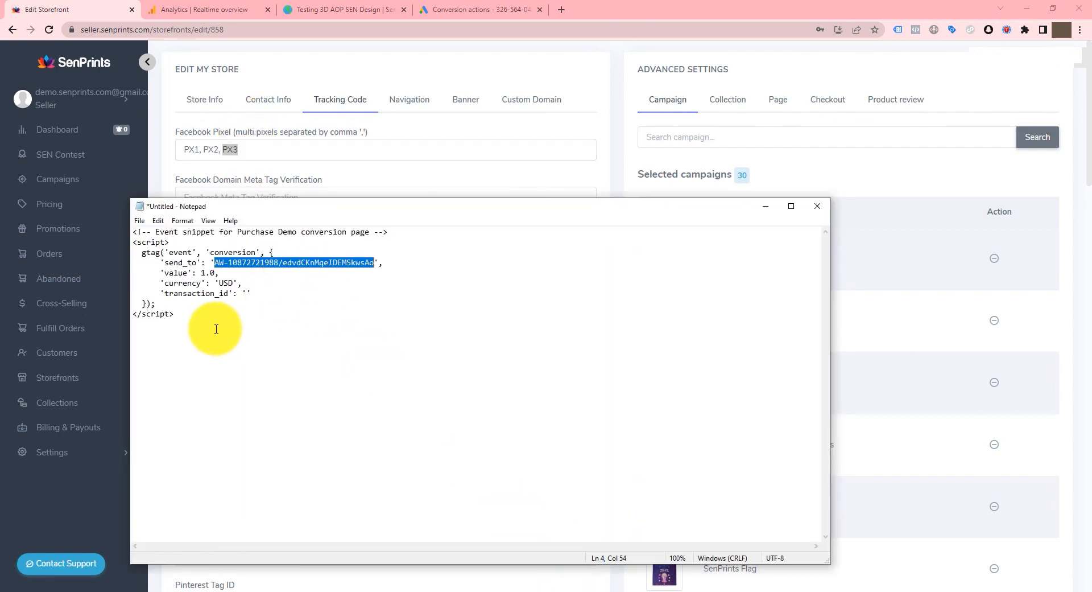
pyautogui.moveTo(215, 330); pyautogui.dragTo(81, 224)
pyautogui.click(268, 133)
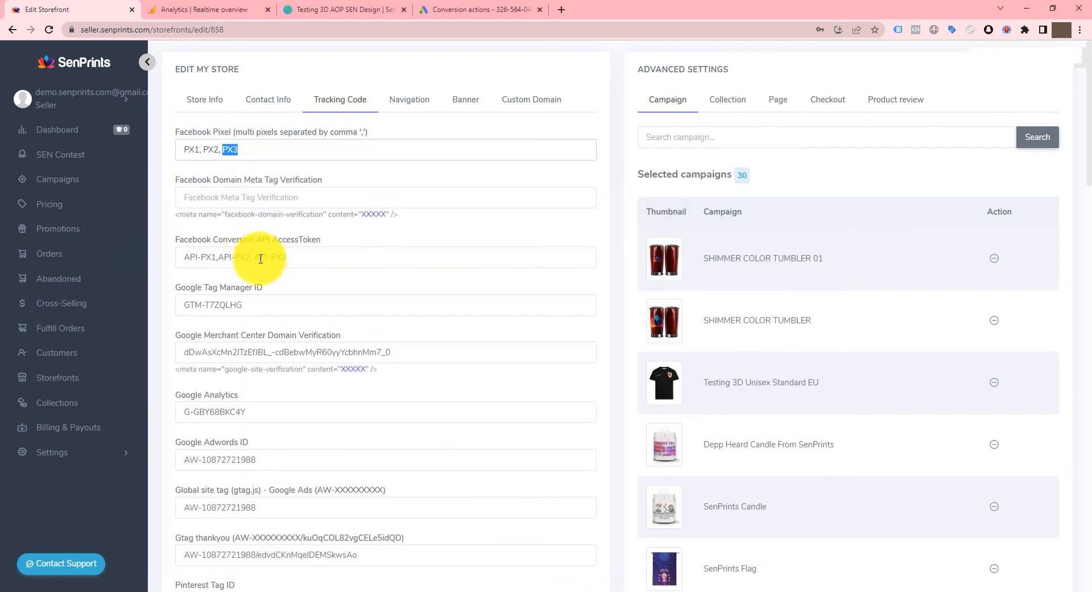
# - Review the remaining storefront tracking fields from Facebook Conversion API AccessToken down to Tiktok Pixel
pyautogui.click(319, 261)
pyautogui.scroll(-3, 276, 349)
pyautogui.scroll(-2, 274, 350)
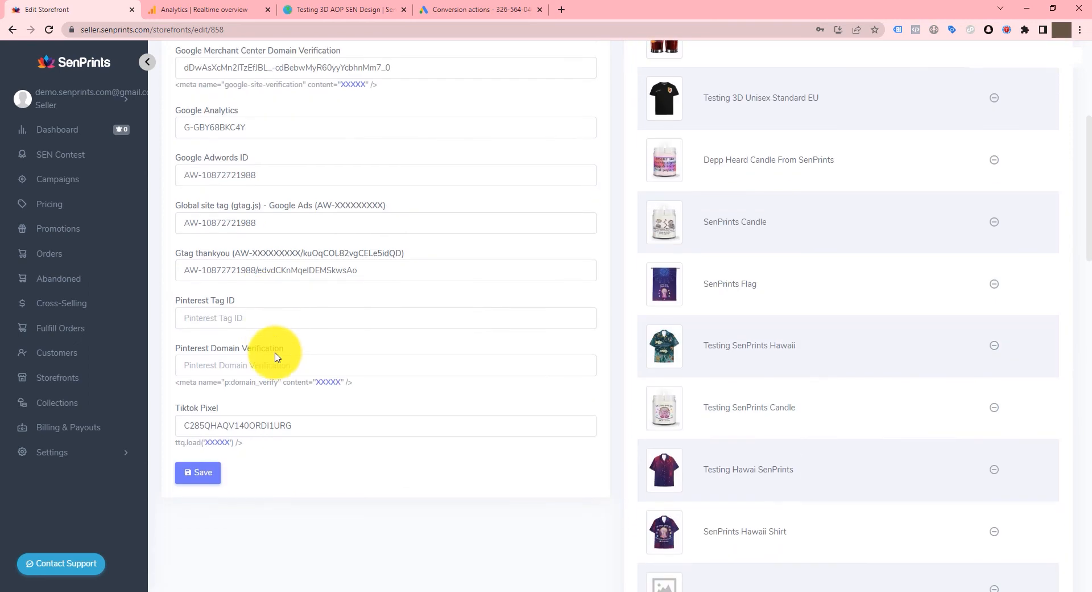